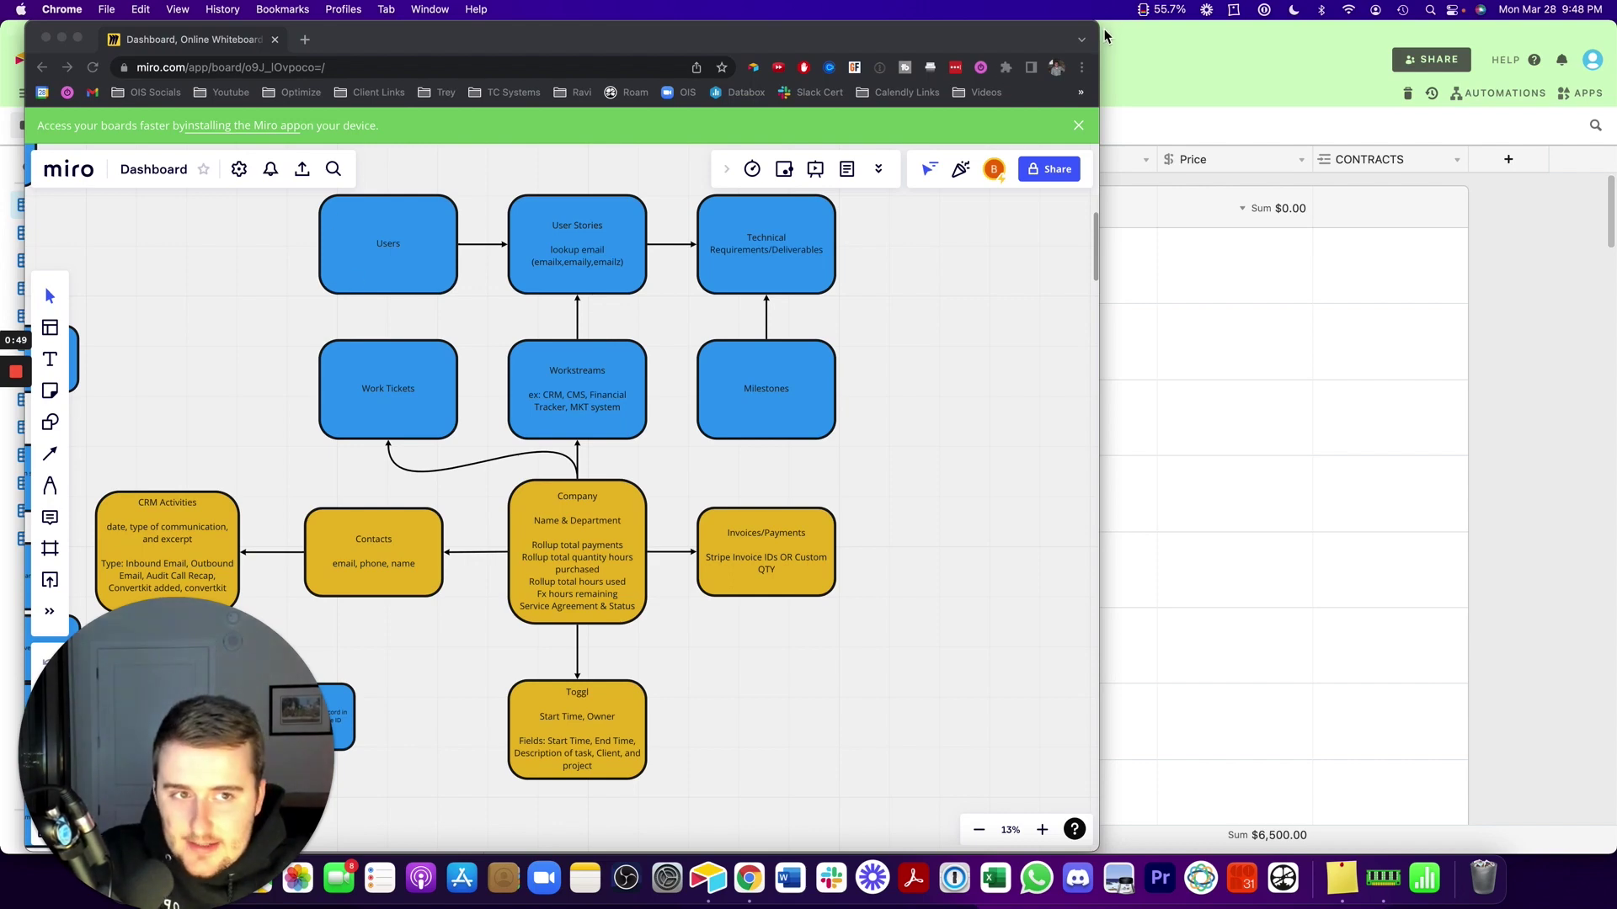
Widen the Chrome window and pan the Miro board so the blue process flowchart shows left of the ERD.
{"action": "left_click_drag", "start_coordinate": [1098, 35], "coordinate": [1387, 25]}
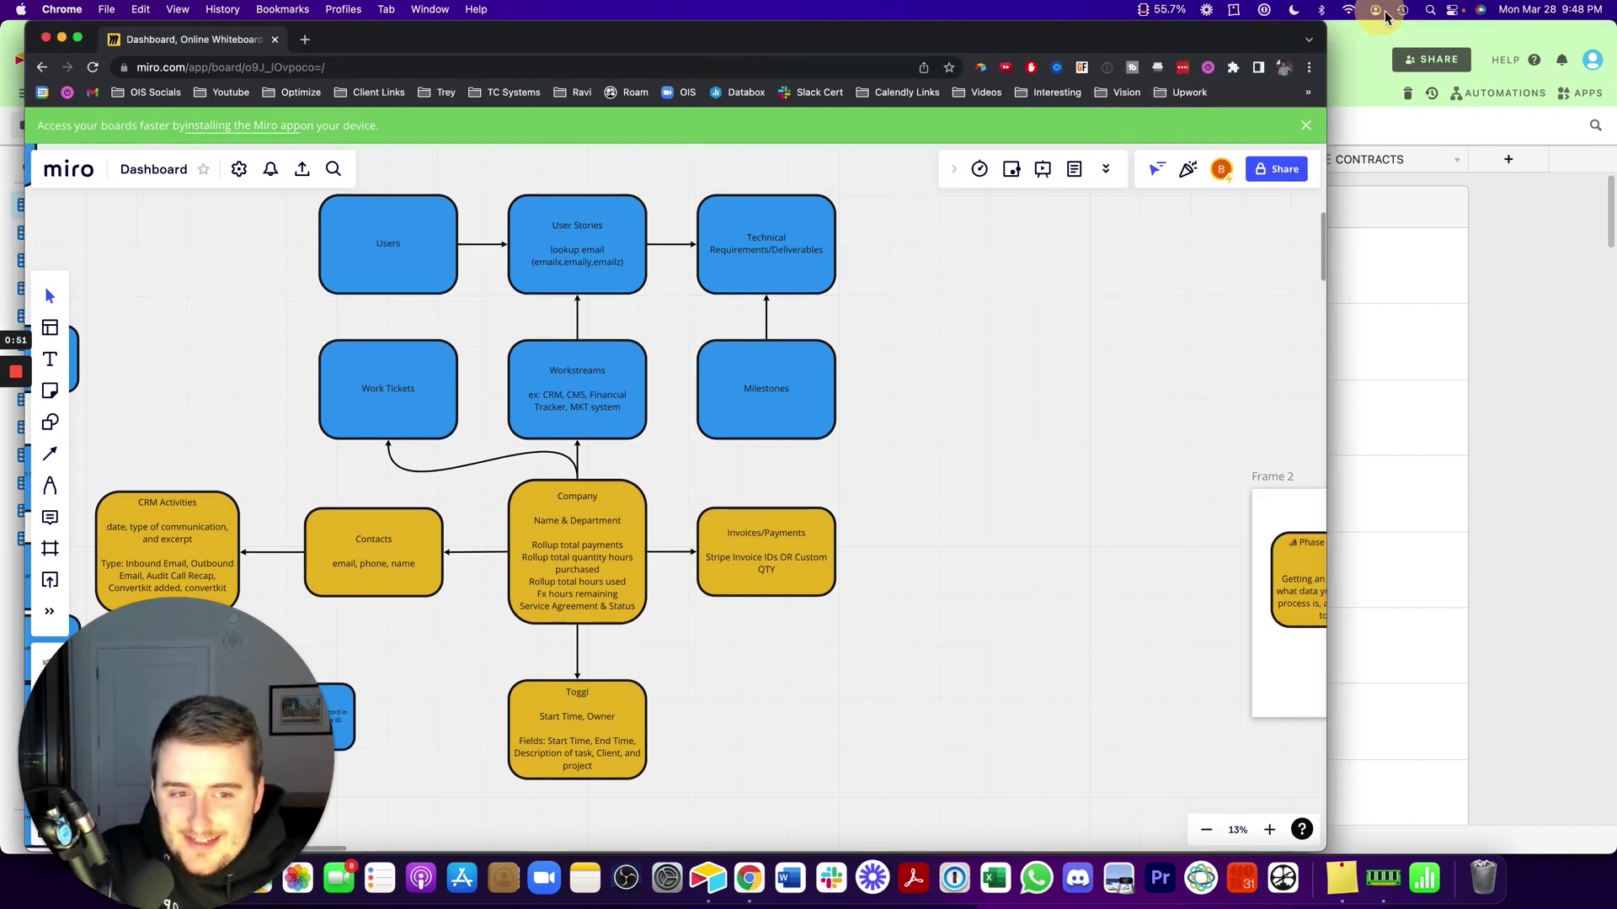
{"action": "left_click_drag", "start_coordinate": [211, 298], "coordinate": [480, 291]}
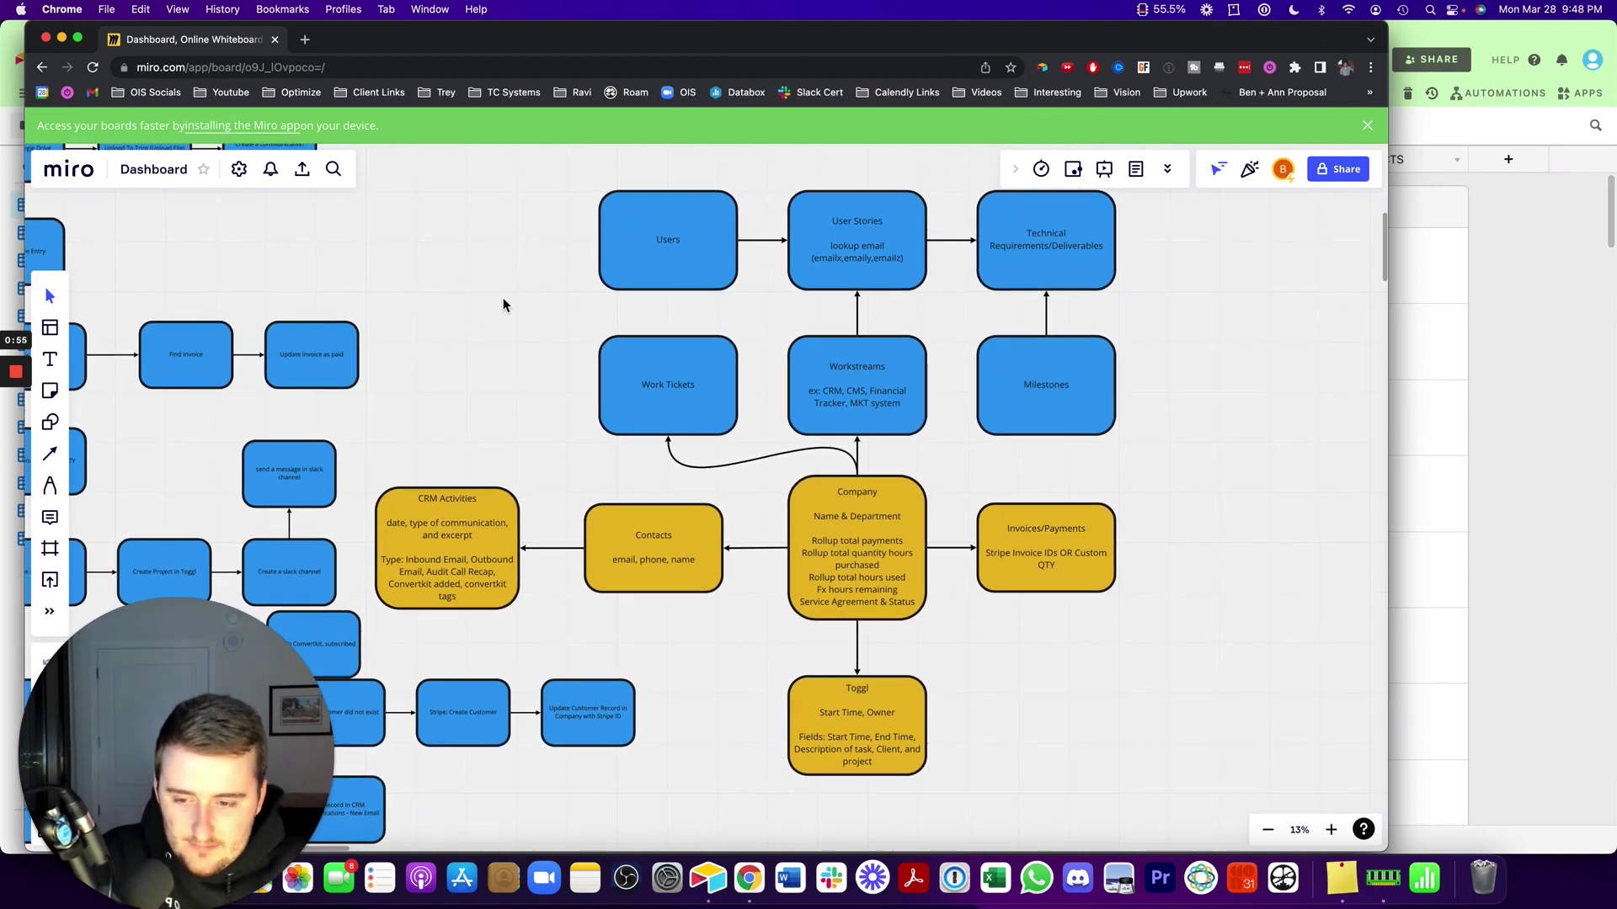
{"action": "left_click_drag", "start_coordinate": [387, 204], "coordinate": [1174, 627]}
{"action": "left_click_drag", "start_coordinate": [1074, 709], "coordinate": [833, 732]}
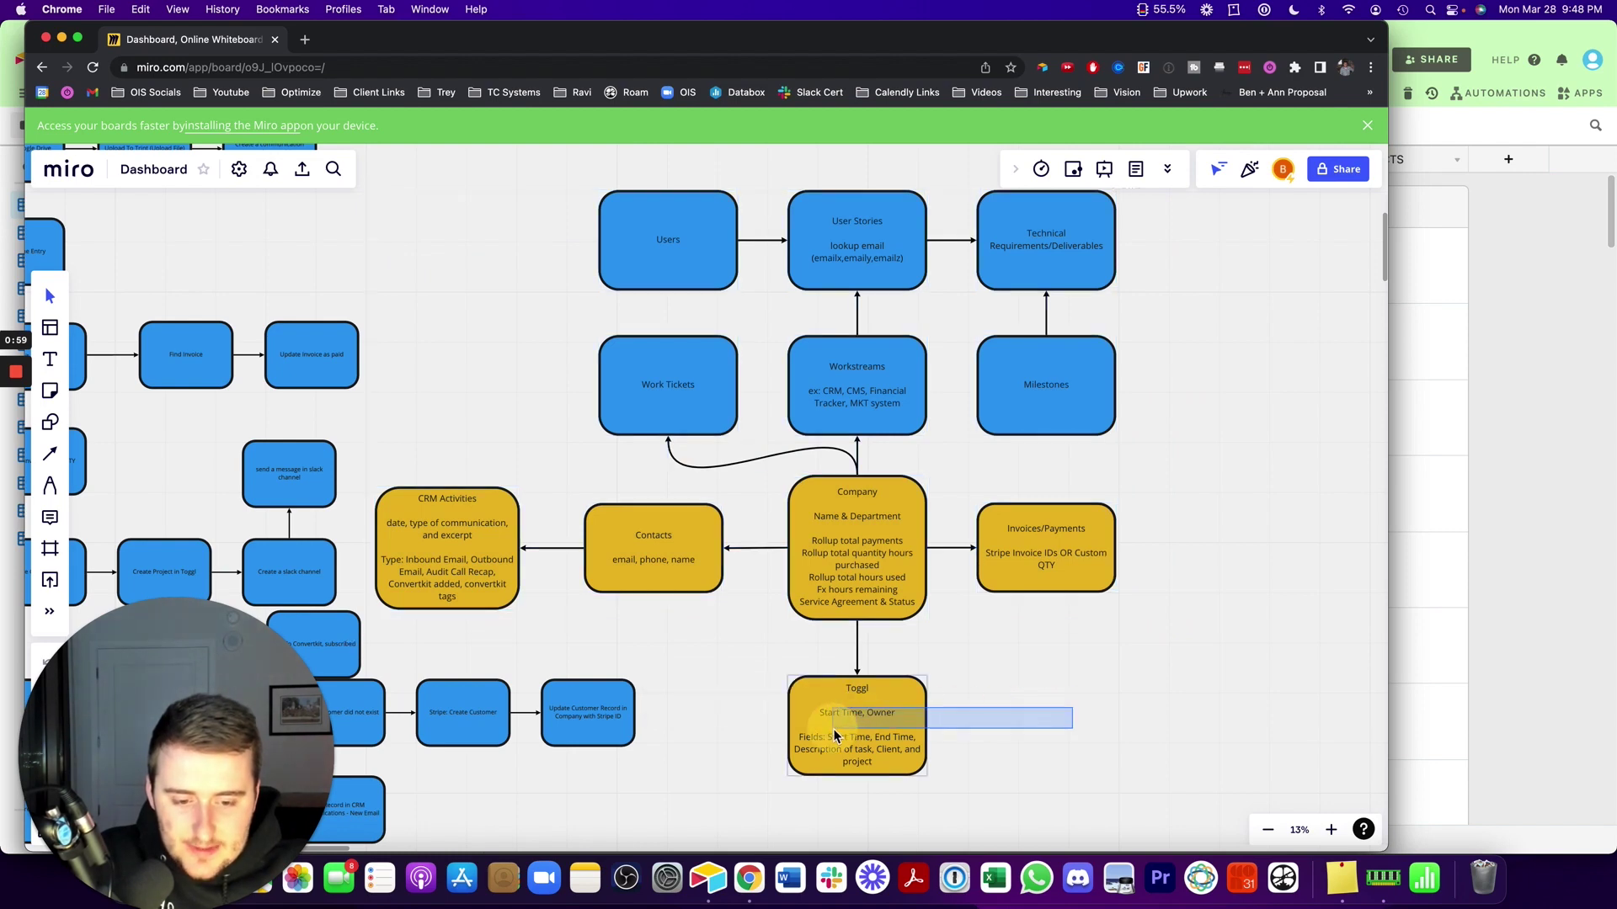
{"action": "left_click_drag", "start_coordinate": [812, 643], "coordinate": [811, 647]}
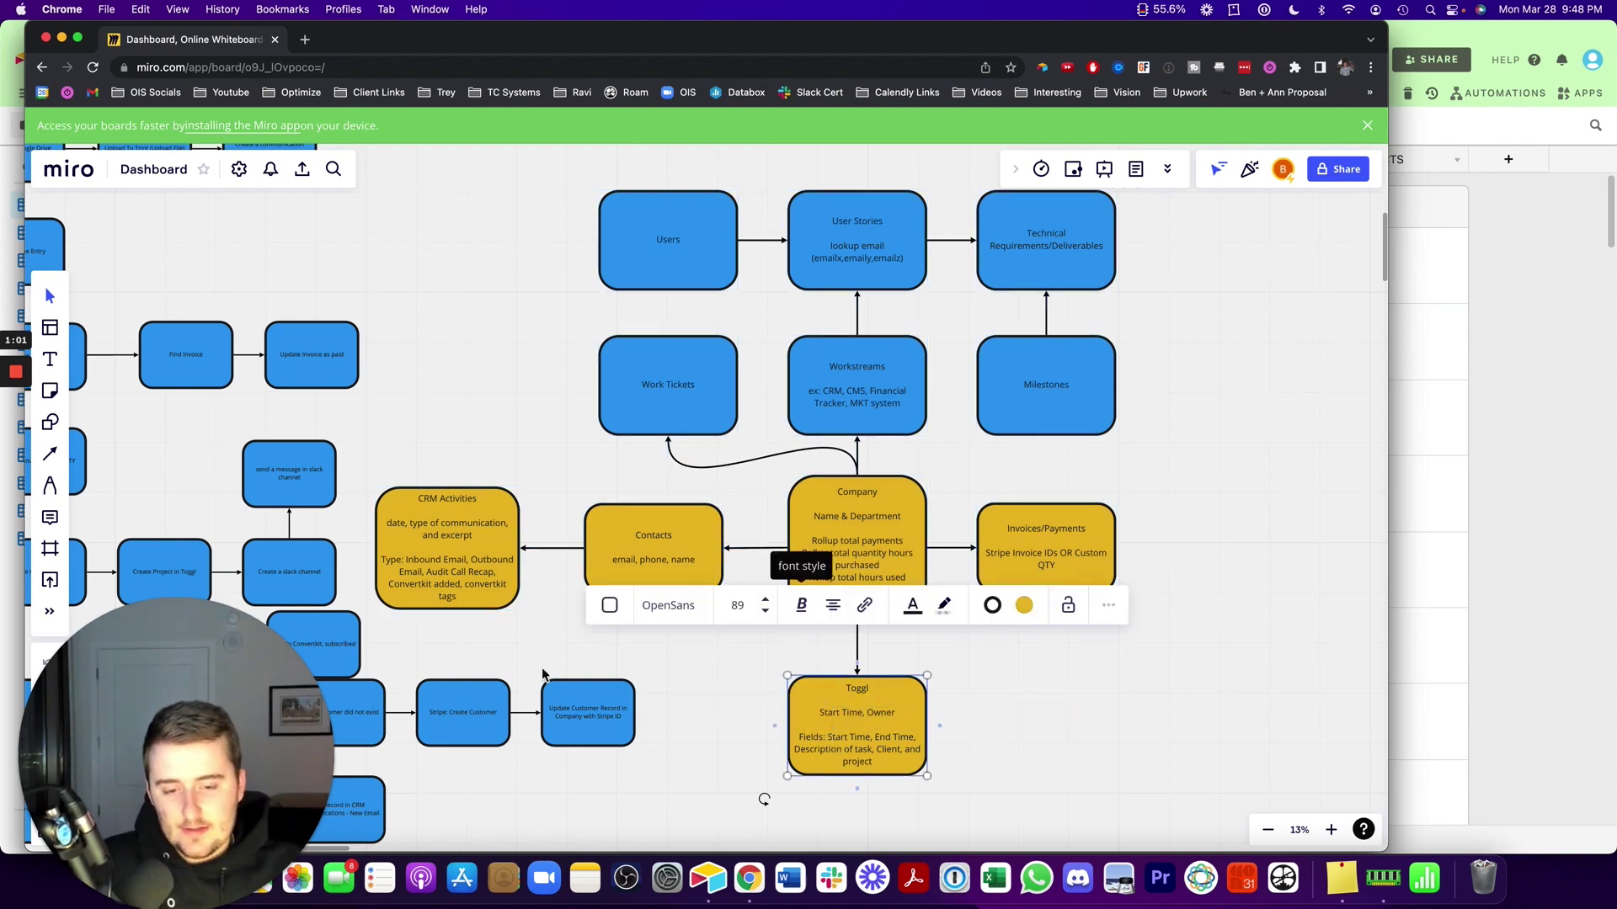
{"action": "left_click", "coordinate": [728, 708]}
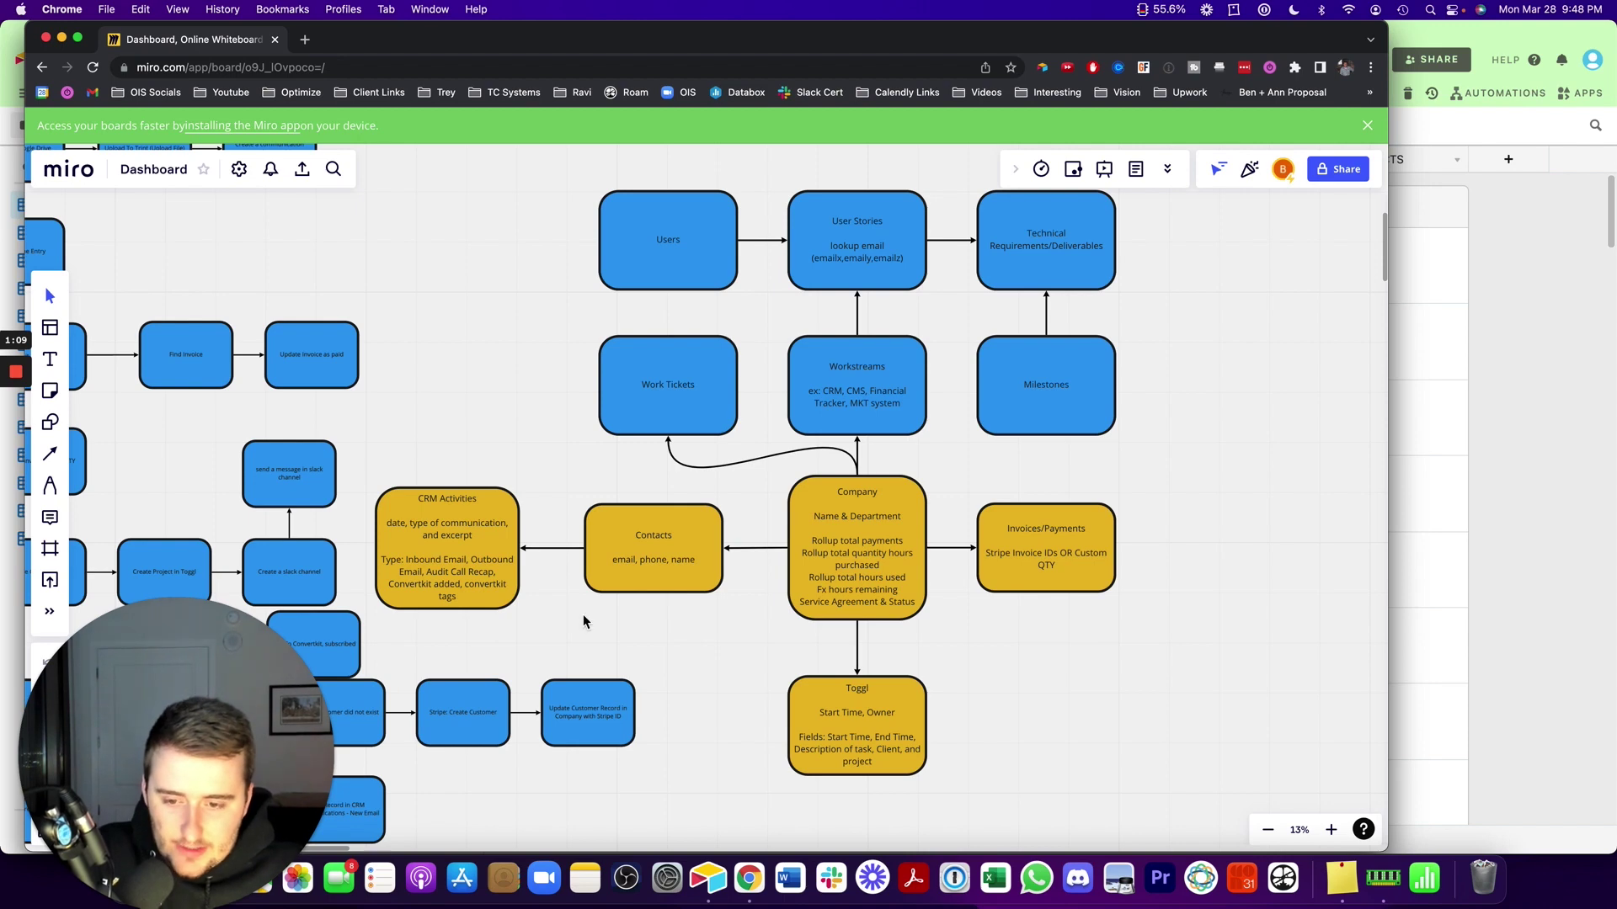
{"action": "left_click", "coordinate": [465, 515]}
{"action": "left_click", "coordinate": [682, 549]}
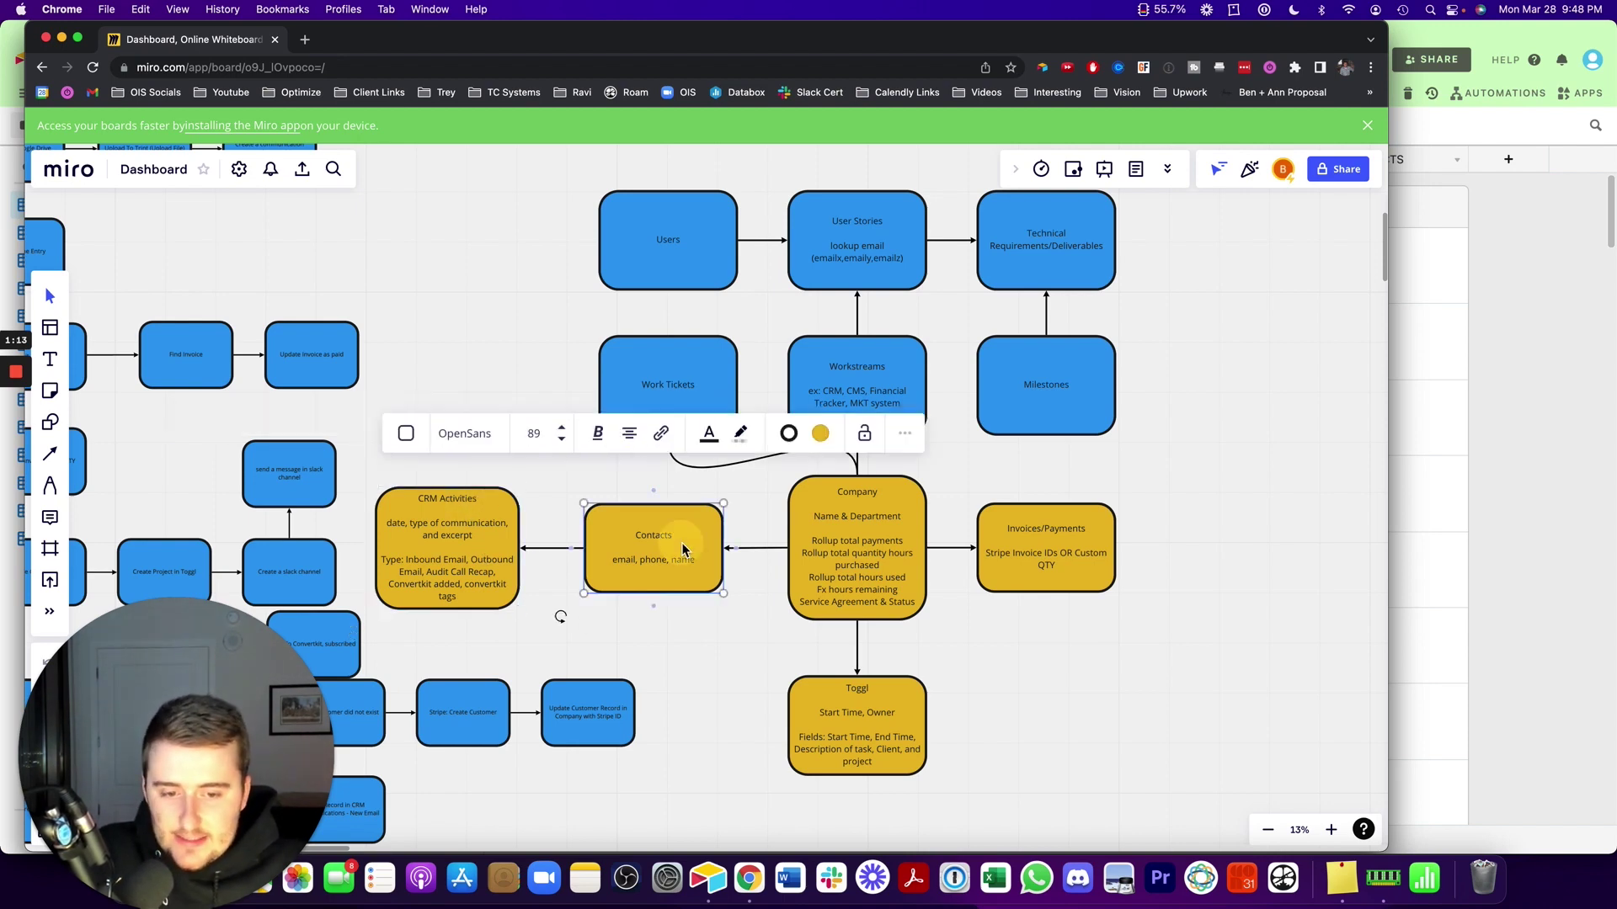
{"action": "left_click", "coordinate": [909, 513]}
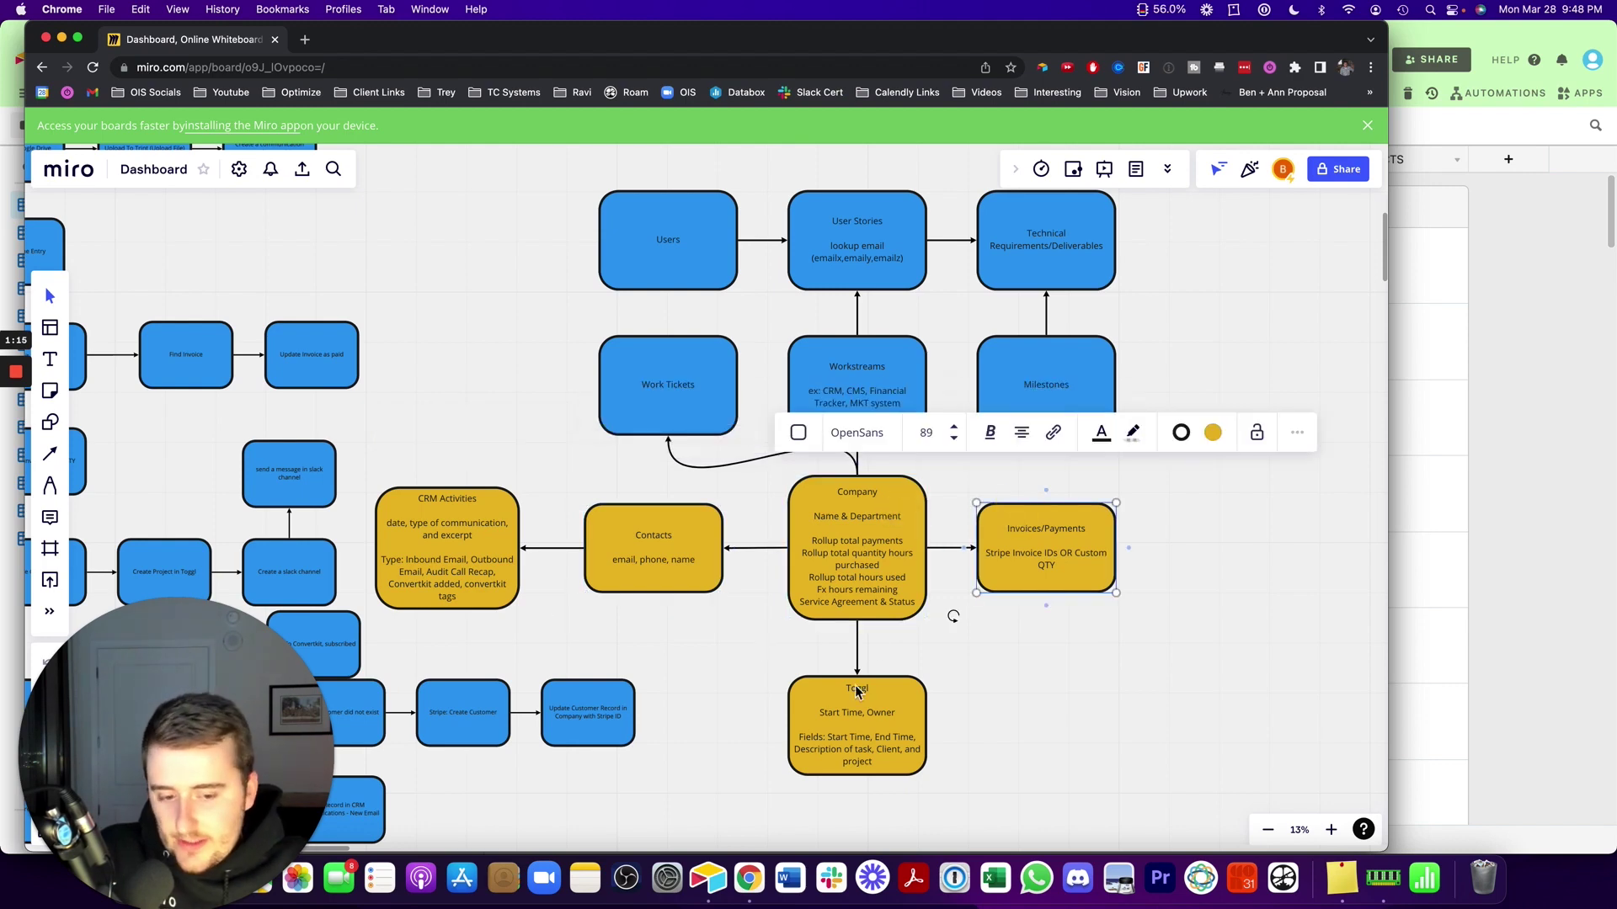
{"action": "left_click", "coordinate": [857, 714]}
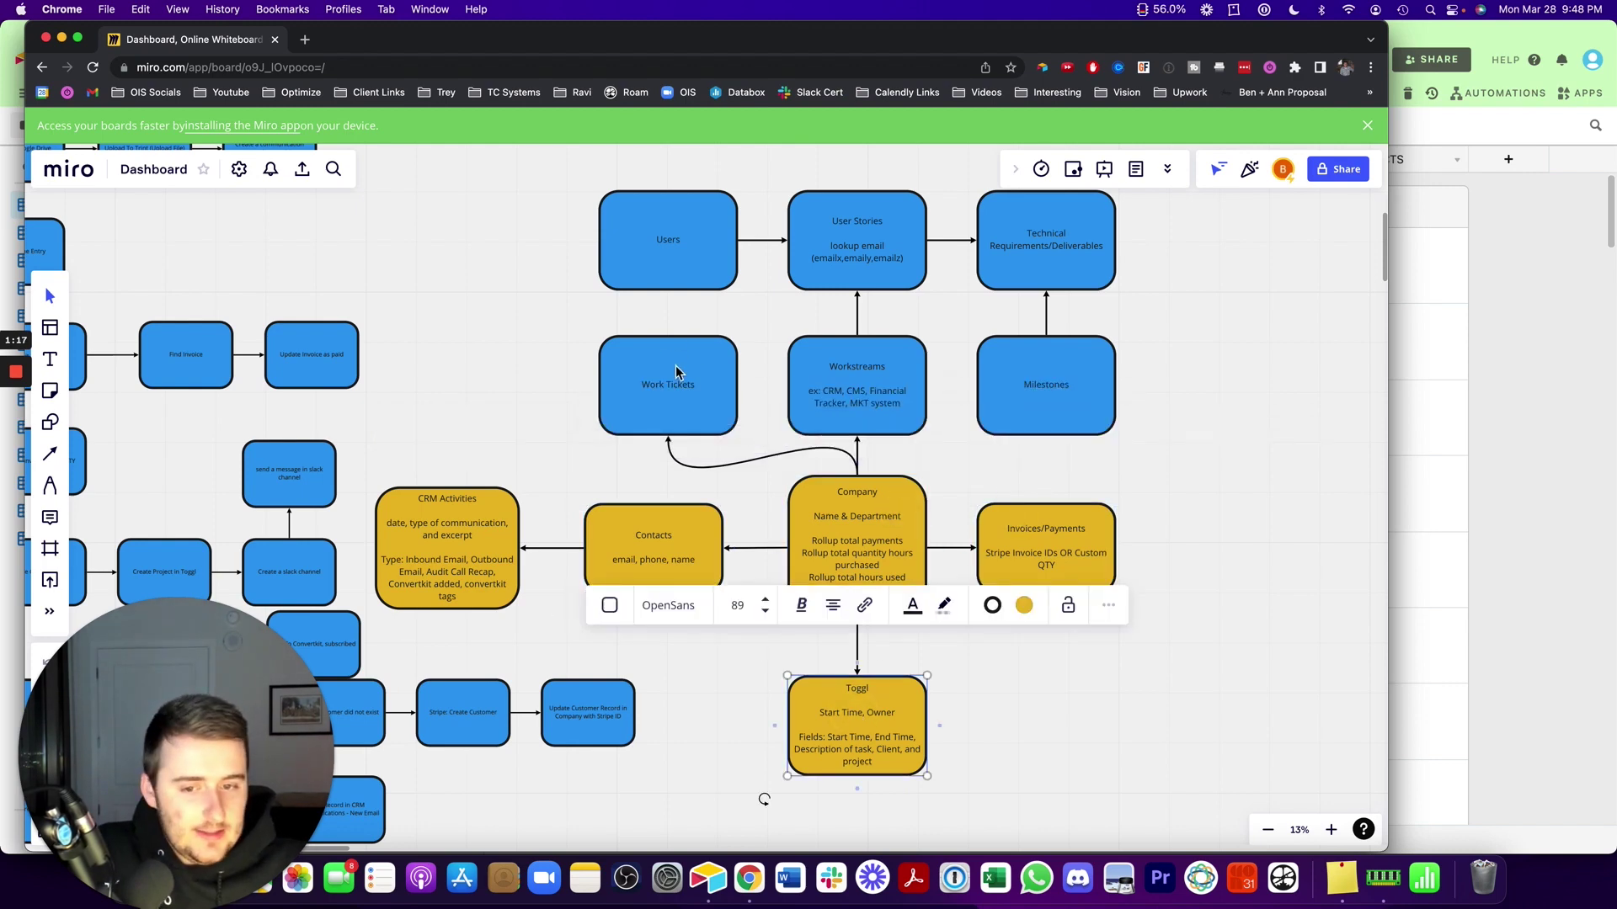
{"action": "left_click", "coordinate": [675, 366]}
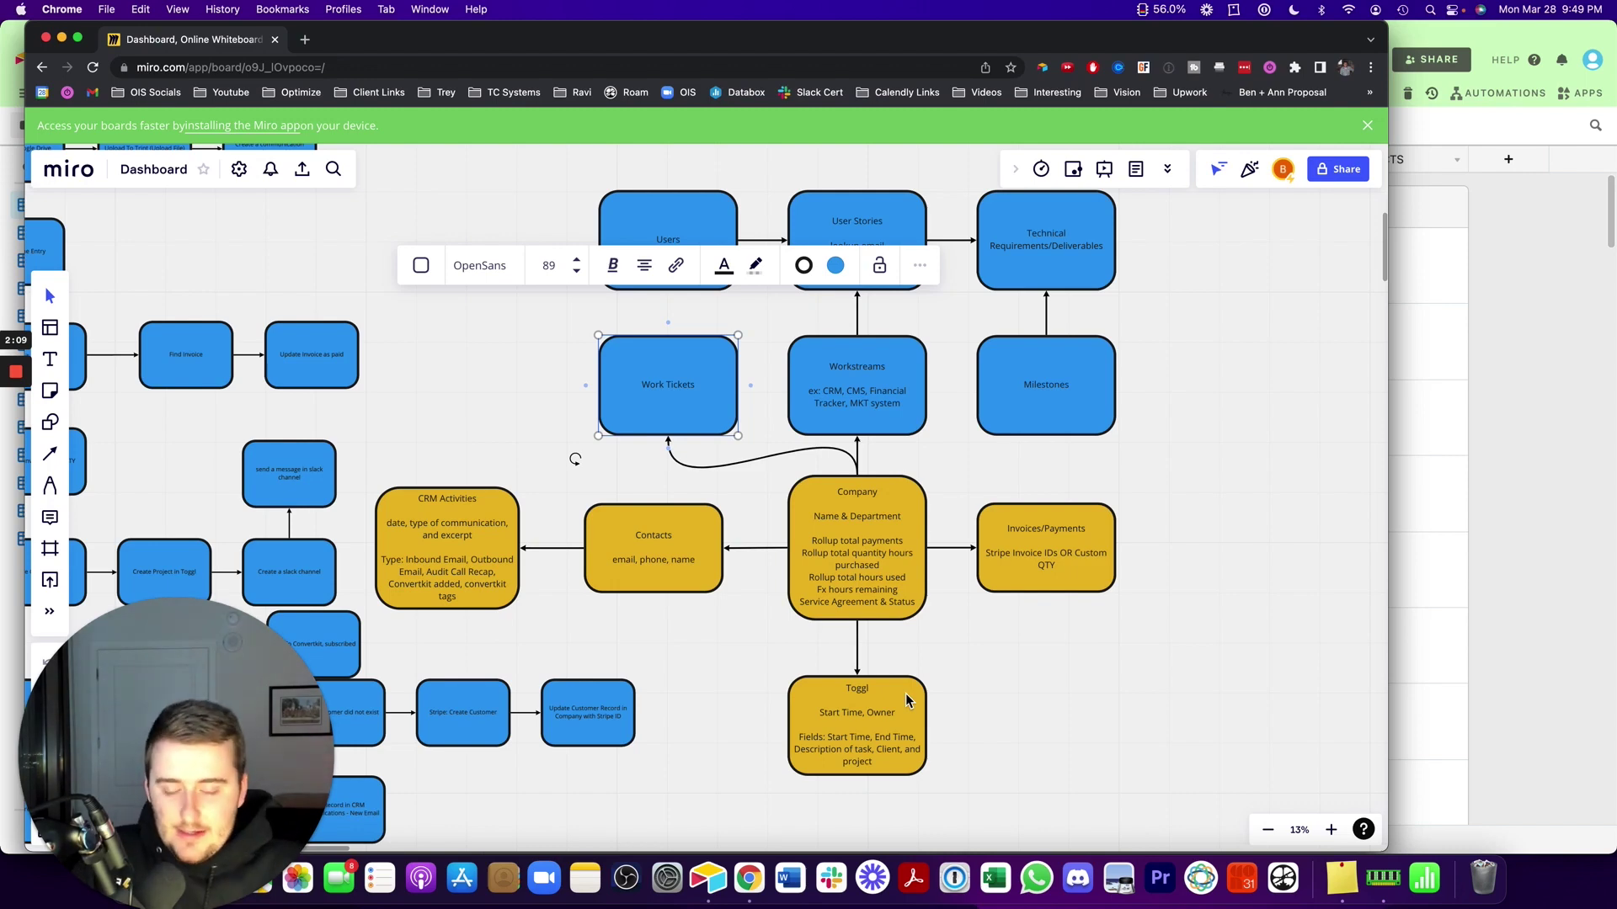
{"action": "scroll", "coordinate": [708, 512], "scroll_direction": "up", "scroll_amount": 2}
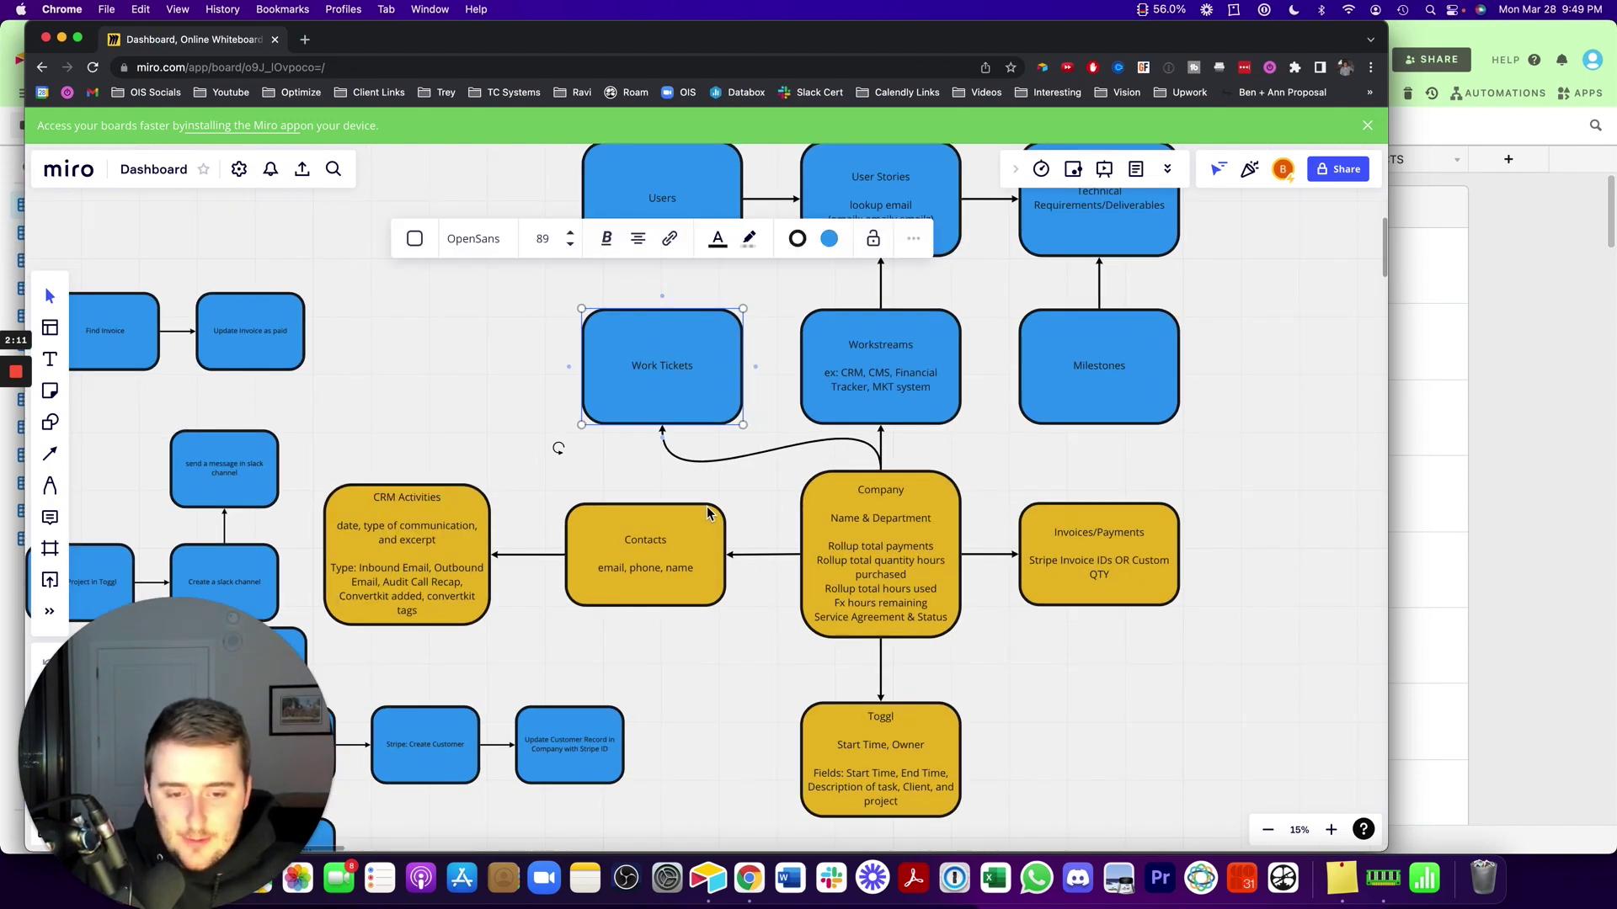
{"action": "scroll", "coordinate": [673, 505], "scroll_direction": "up", "scroll_amount": 2}
{"action": "left_click_drag", "start_coordinate": [581, 462], "coordinate": [498, 401]}
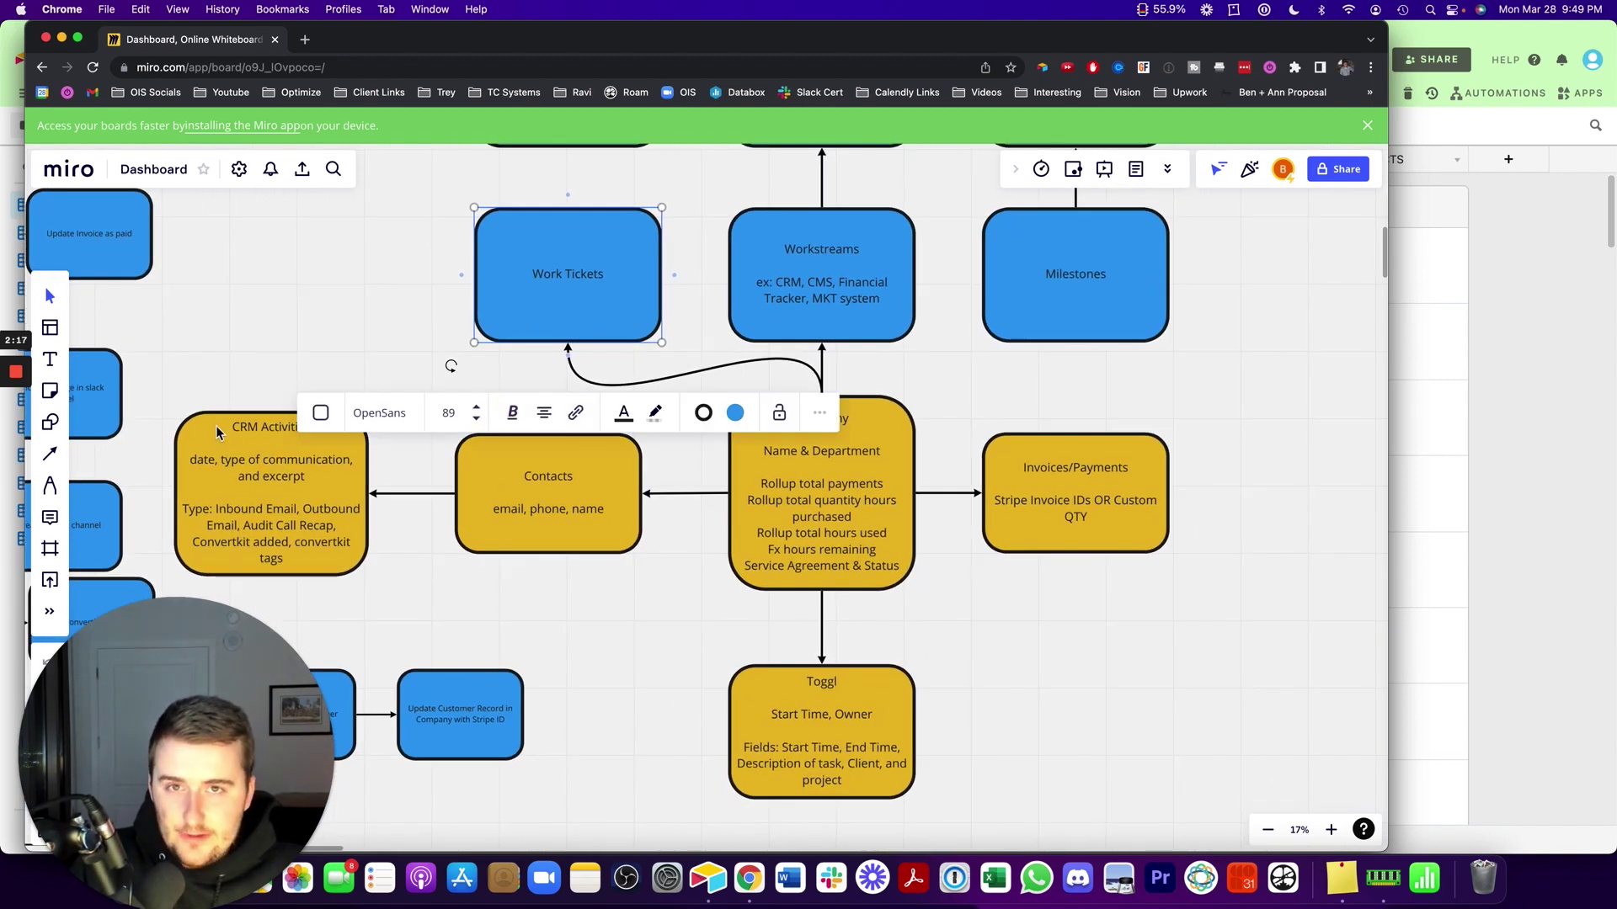
{"action": "left_click", "coordinate": [209, 346]}
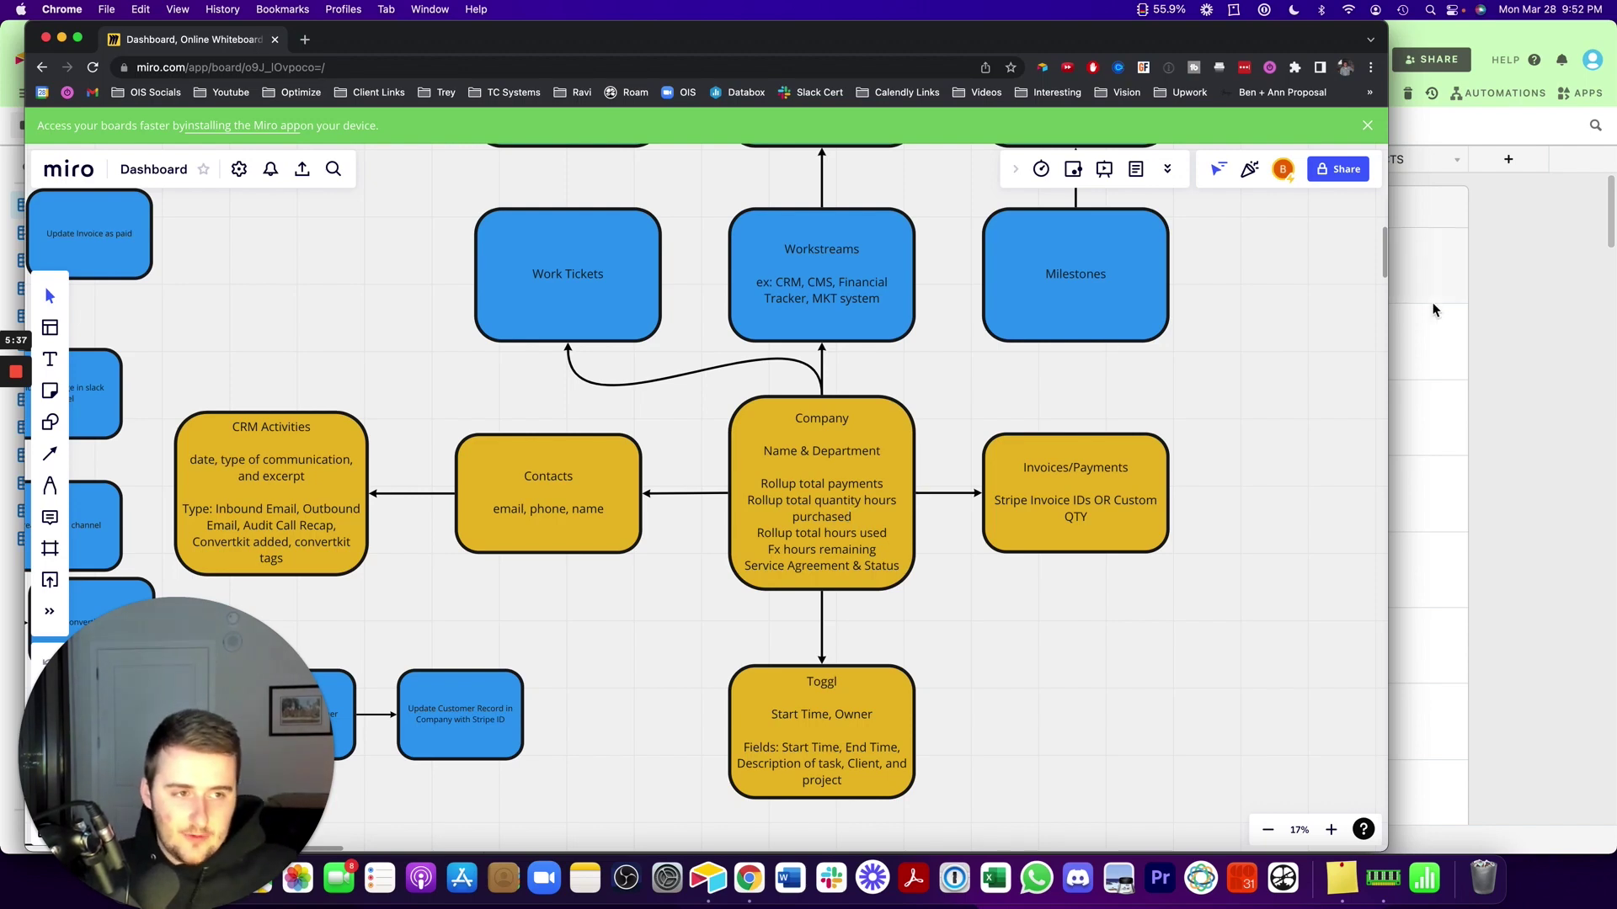
{"action": "left_click", "coordinate": [1574, 306]}
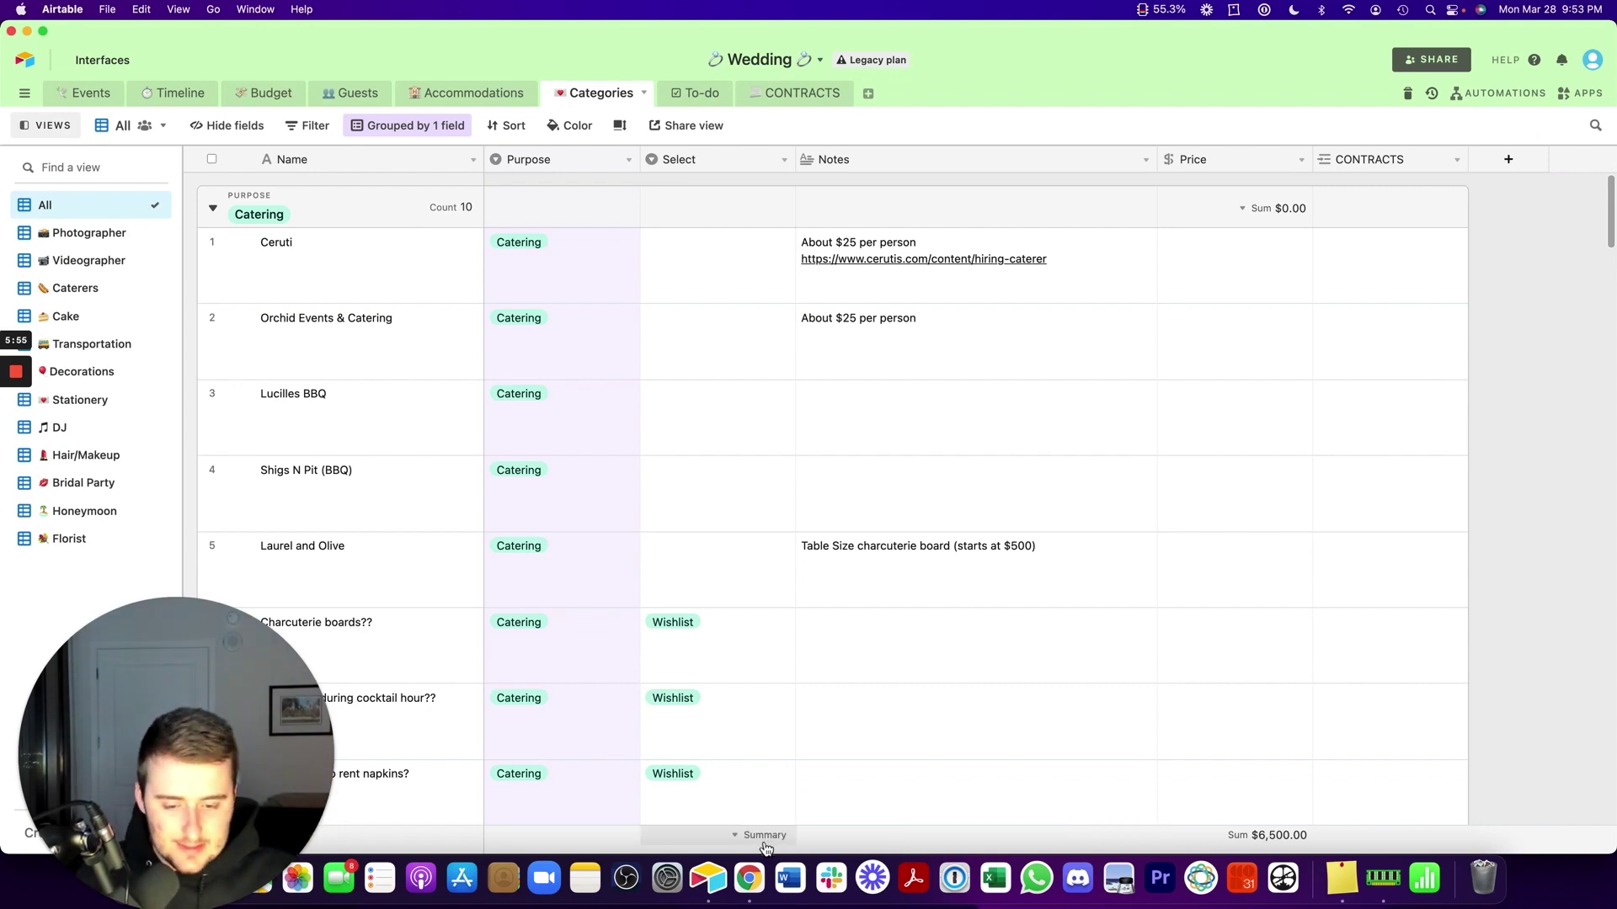
{"action": "left_click", "coordinate": [744, 880]}
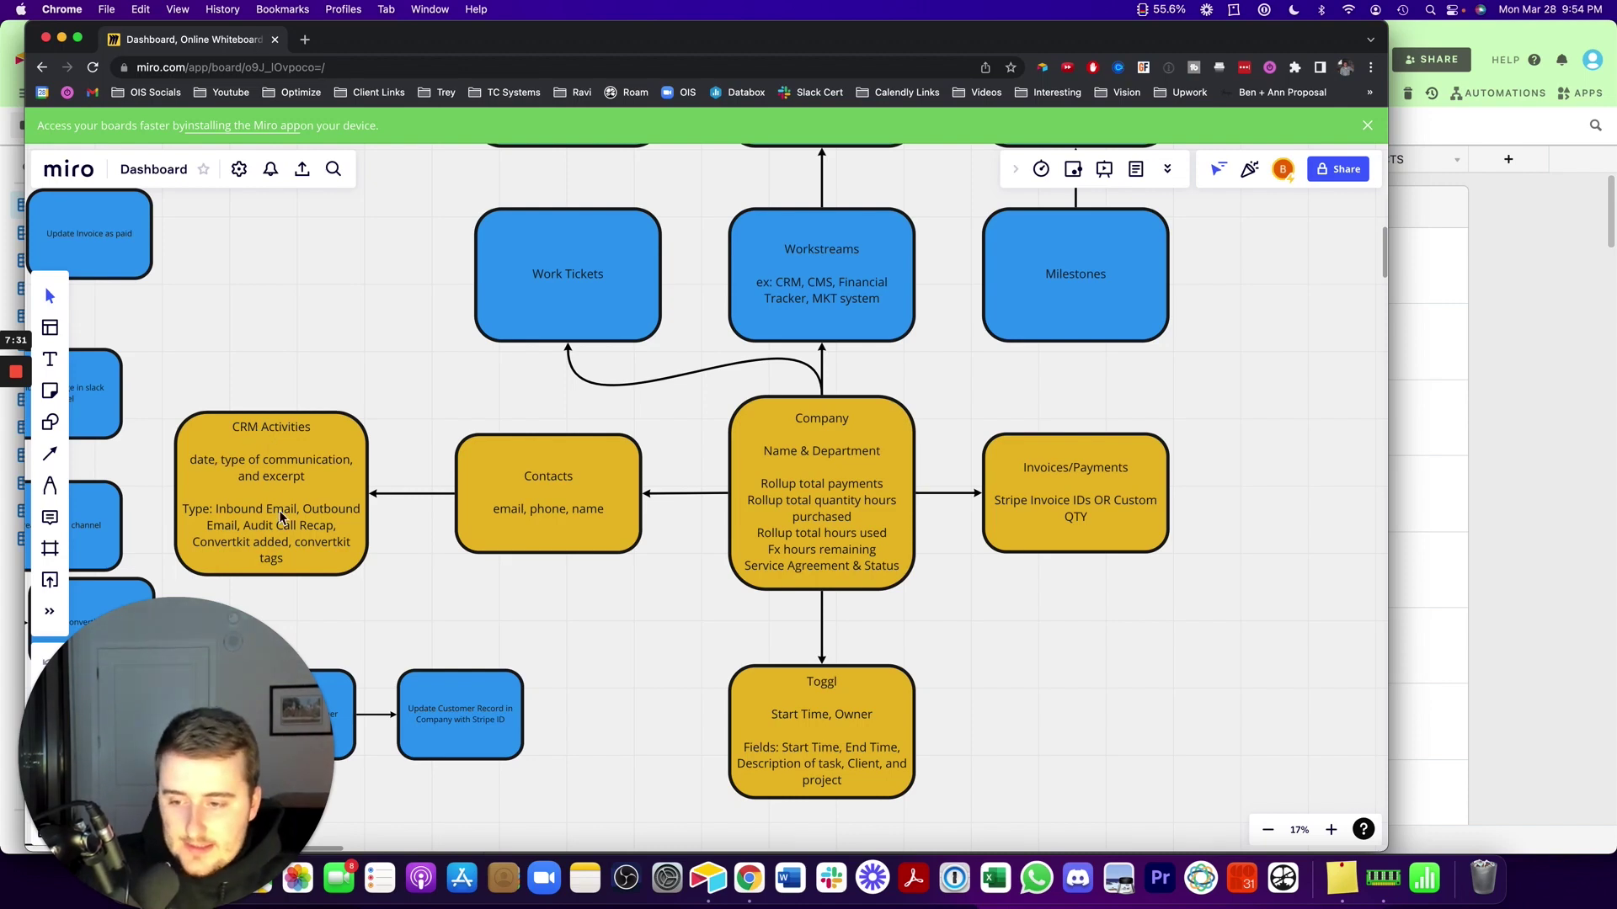
Add a 'VIEWS:' list to the CRM Activities box: emails, audit call recaps, texts.
{"action": "double_click", "coordinate": [317, 556]}
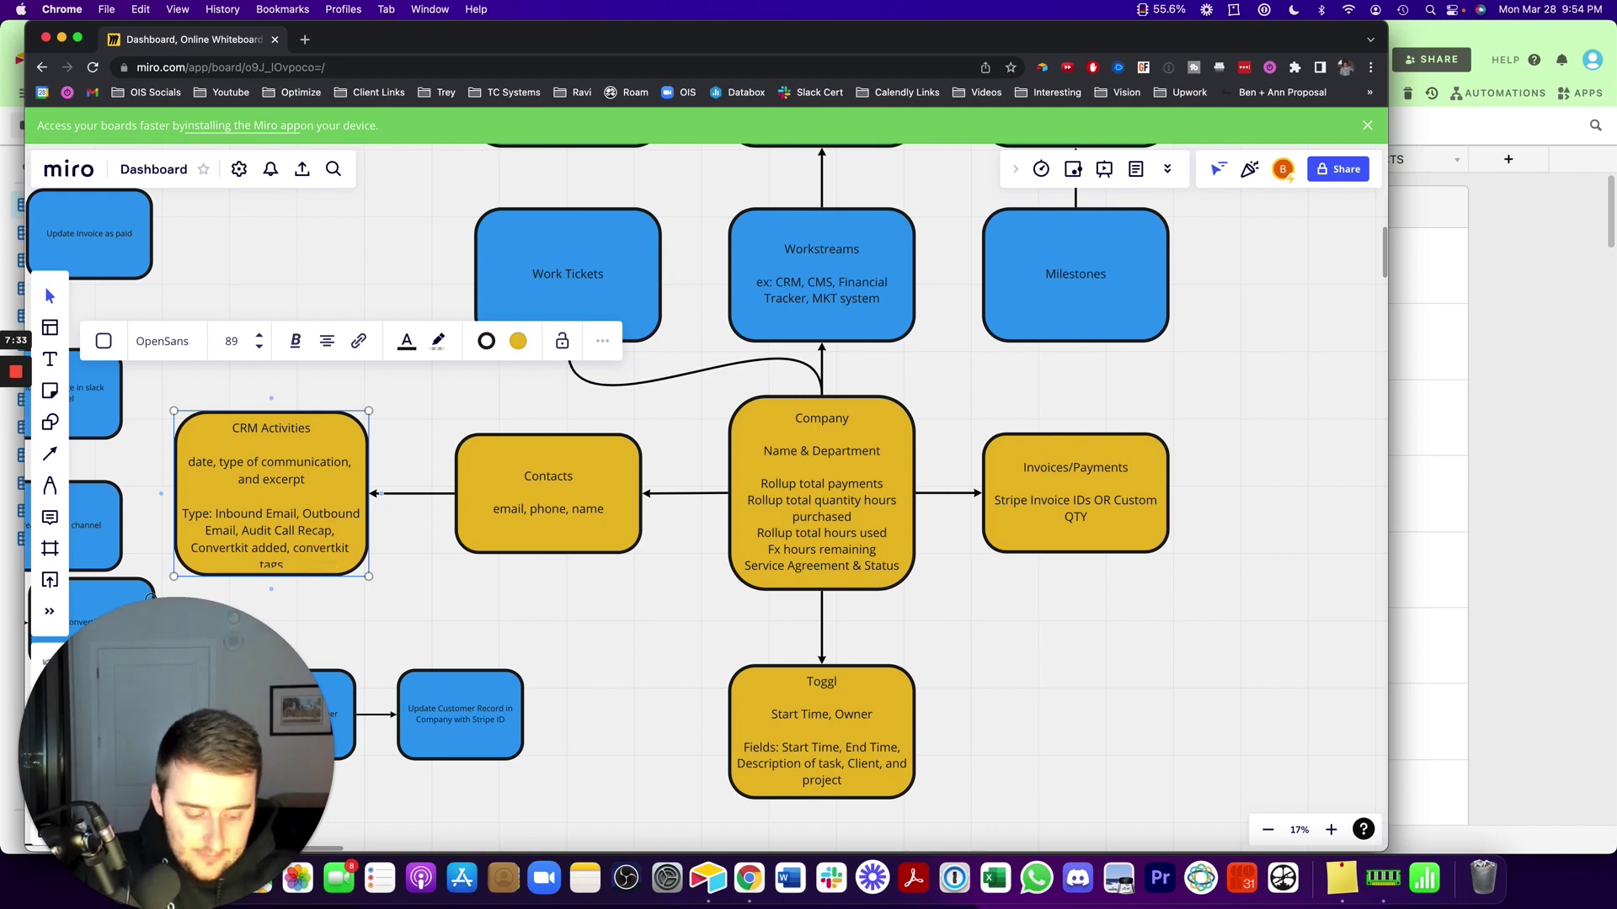
{"action": "key", "text": "Return"}
{"action": "key", "text": "Return"}
{"action": "type", "text": "VIEWS:"}
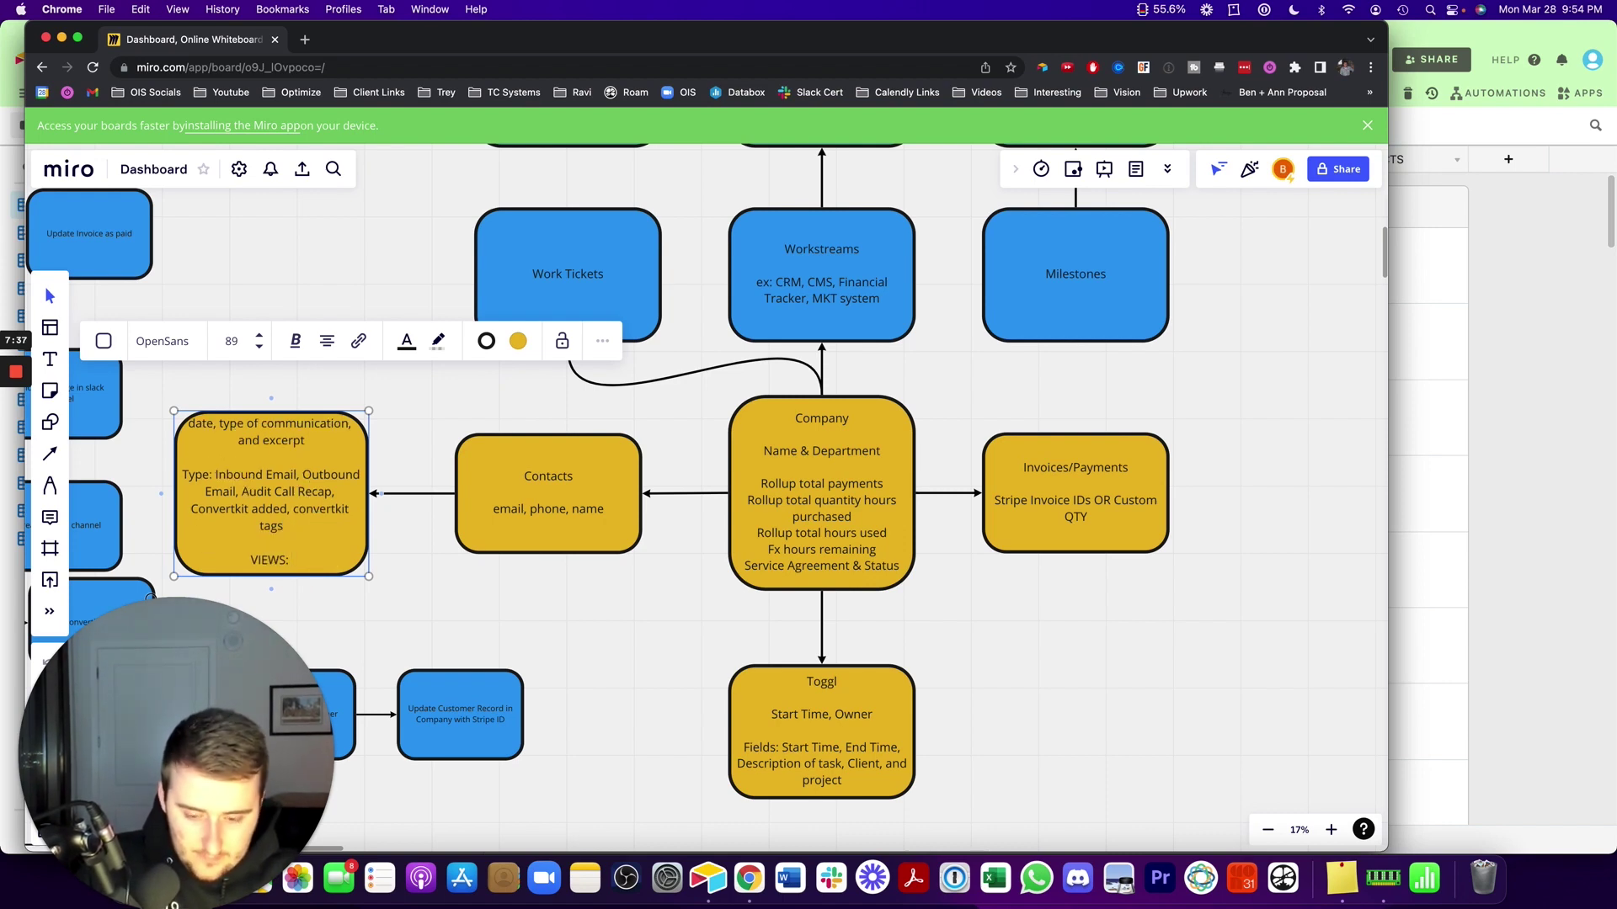
{"action": "key", "text": "Return"}
{"action": "type", "text": "emails"}
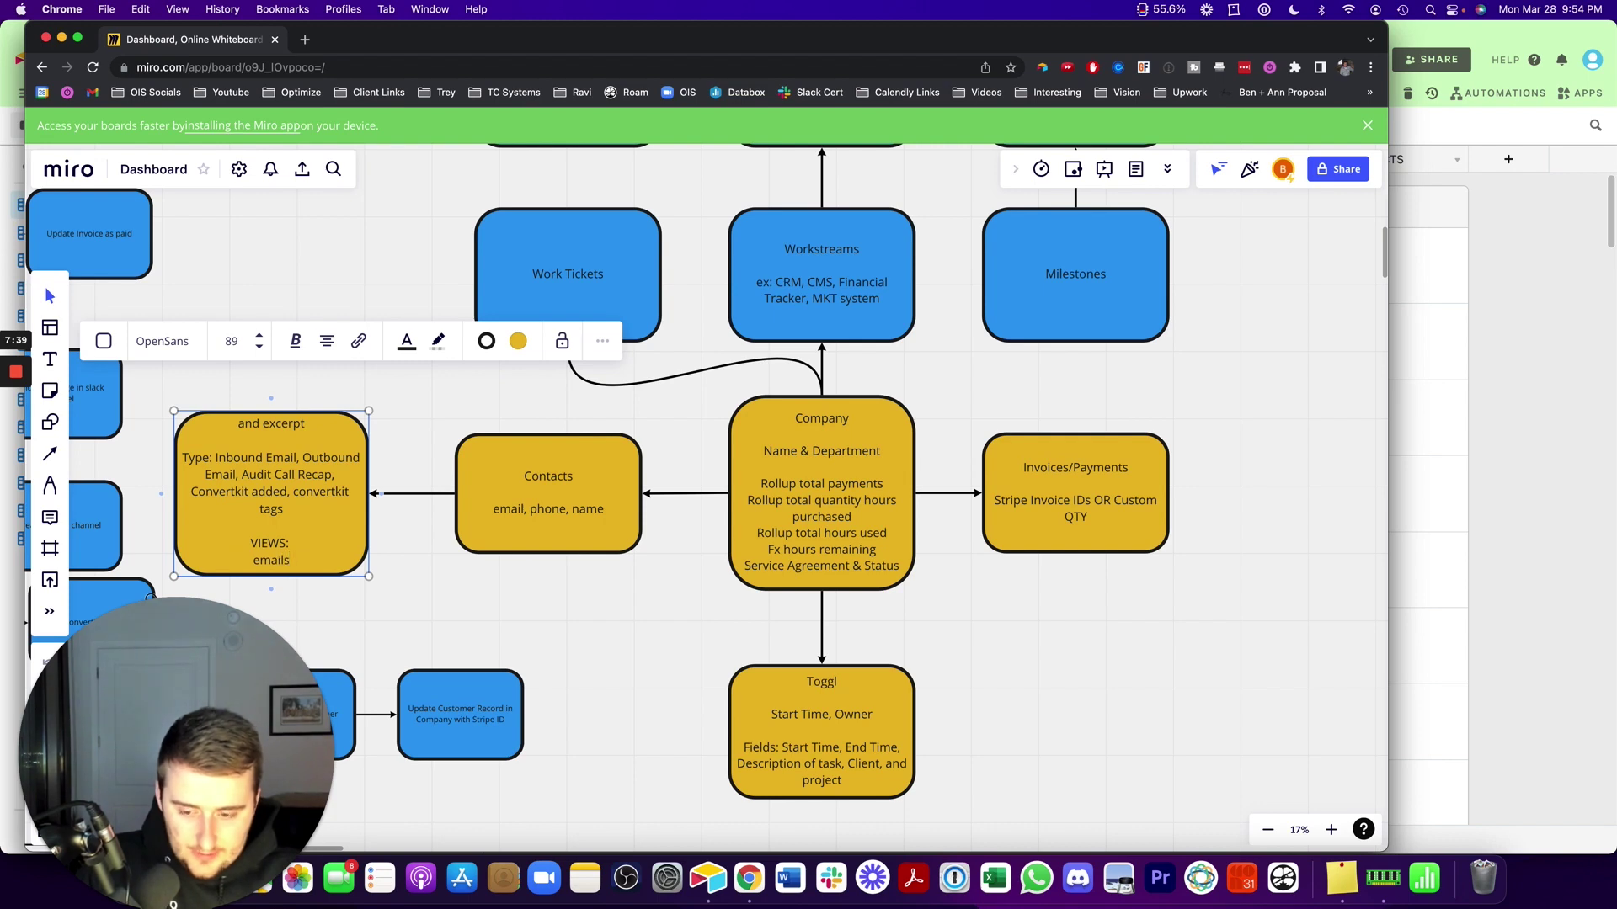
{"action": "key", "text": "Return"}
{"action": "type", "text": "audit call"}
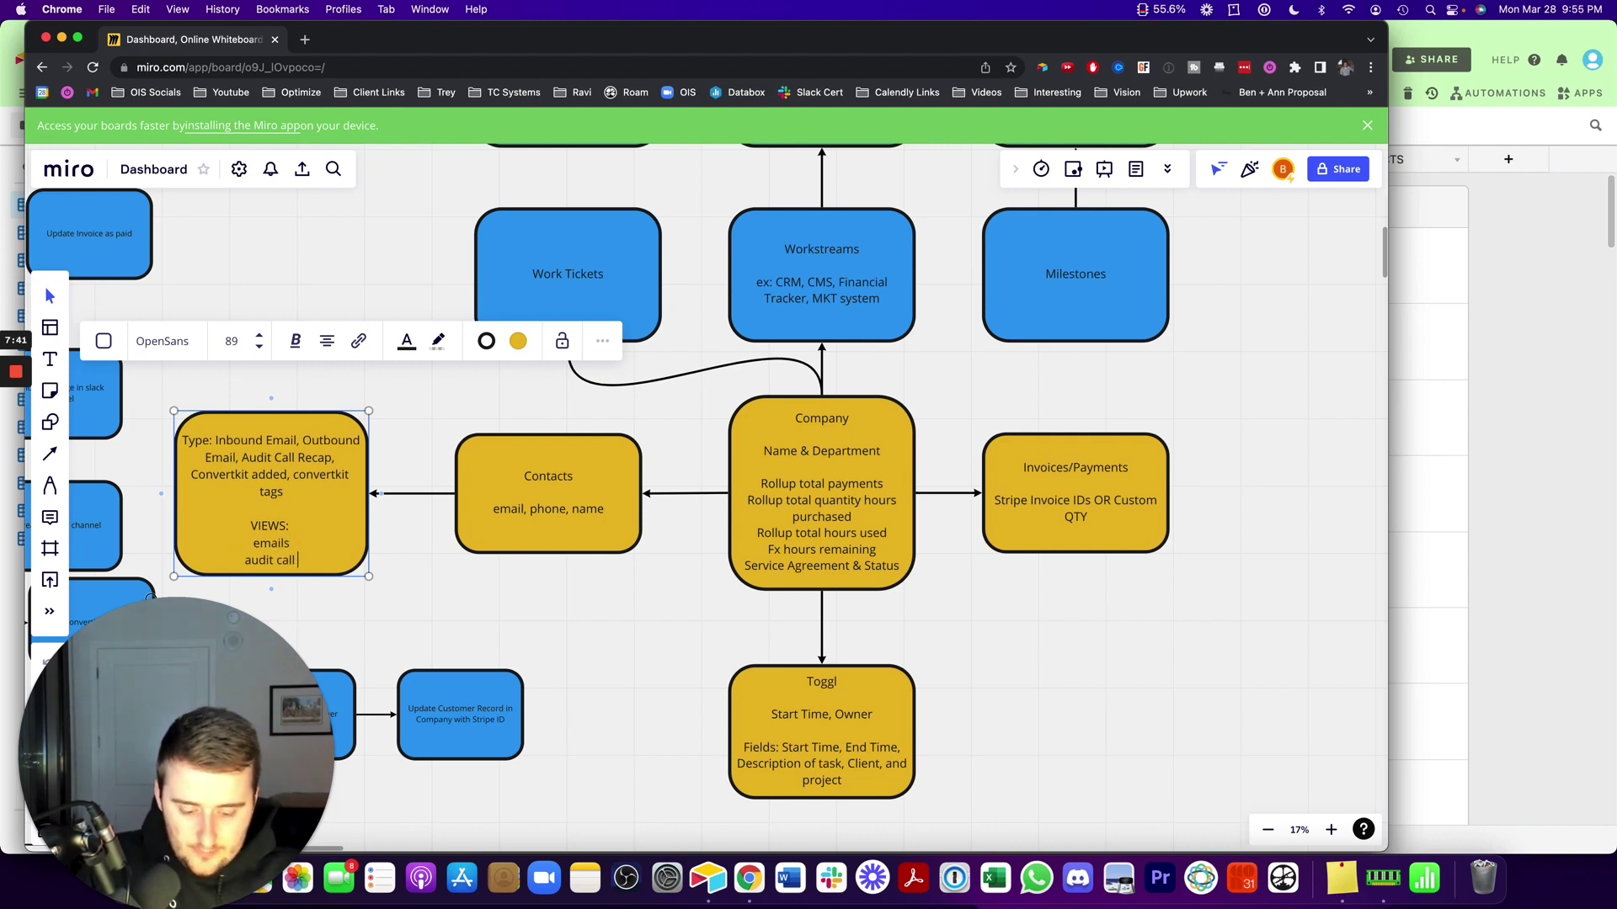
{"action": "type", "text": " recaps"}
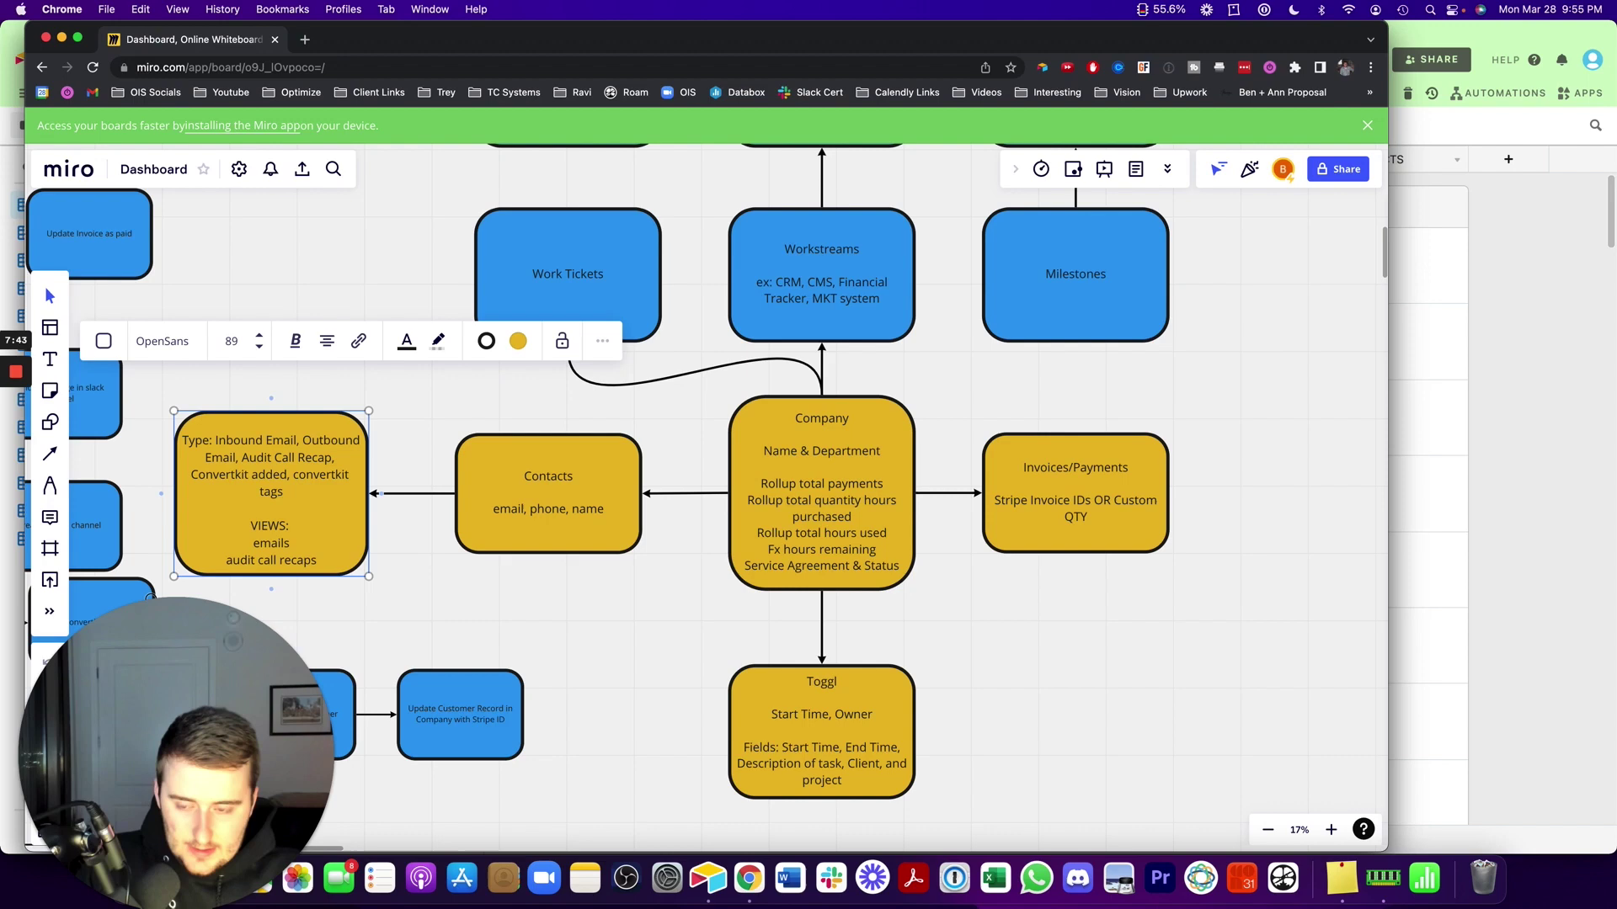
{"action": "key", "text": "Return"}
{"action": "type", "text": "texts"}
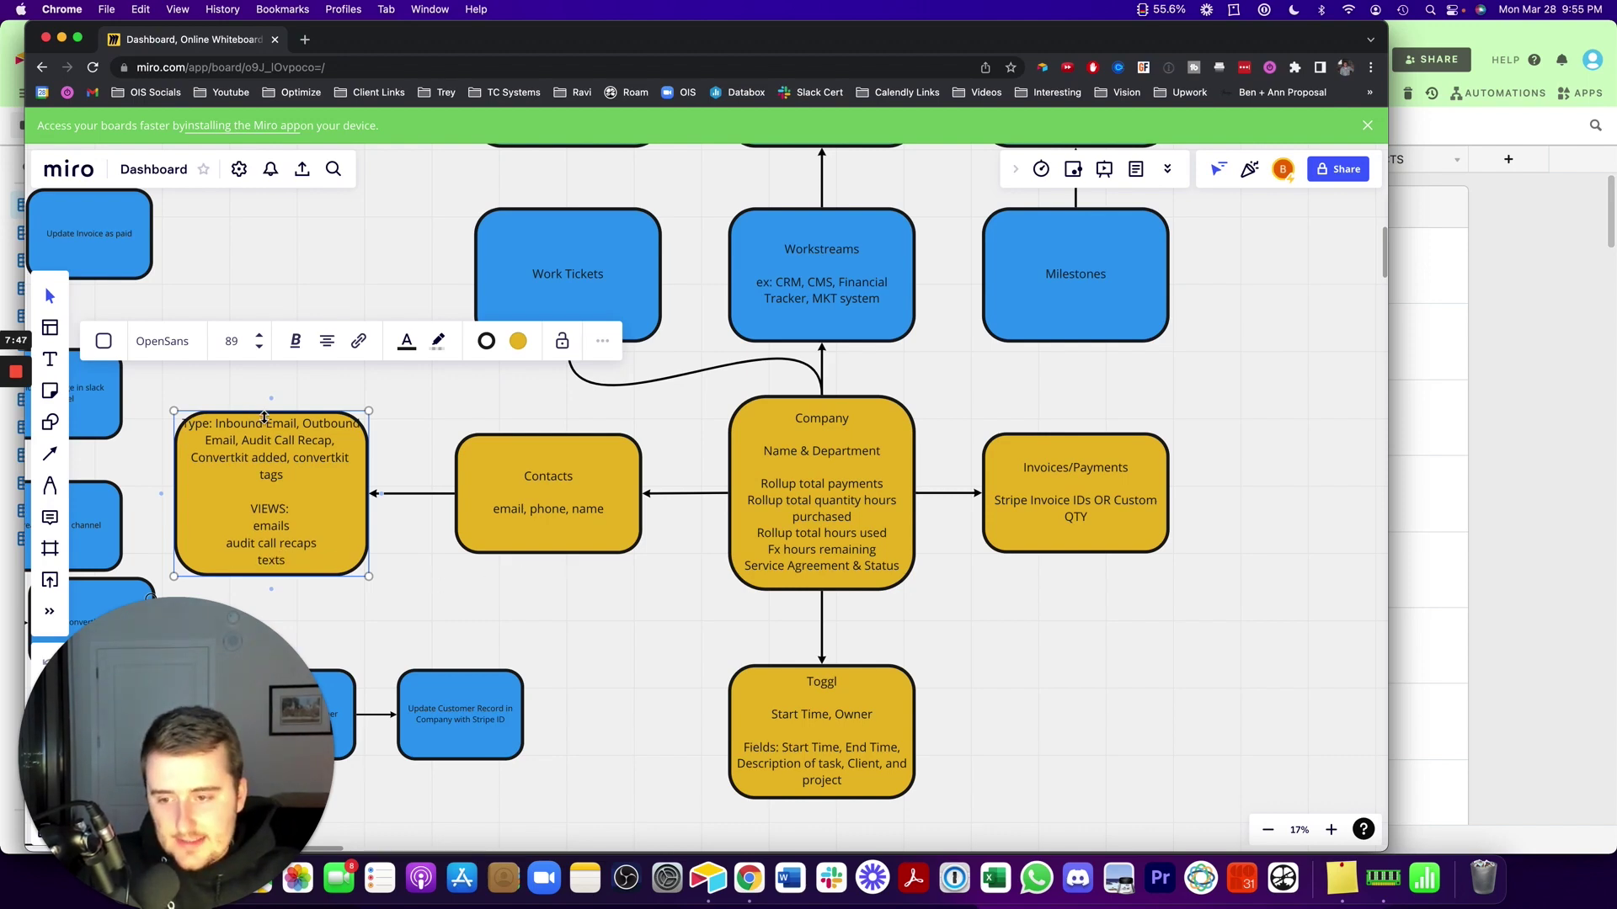
Enlarge the CRM Activities box to fit its text and nudge it slightly down-right.
{"action": "left_click_drag", "start_coordinate": [266, 412], "coordinate": [285, 295]}
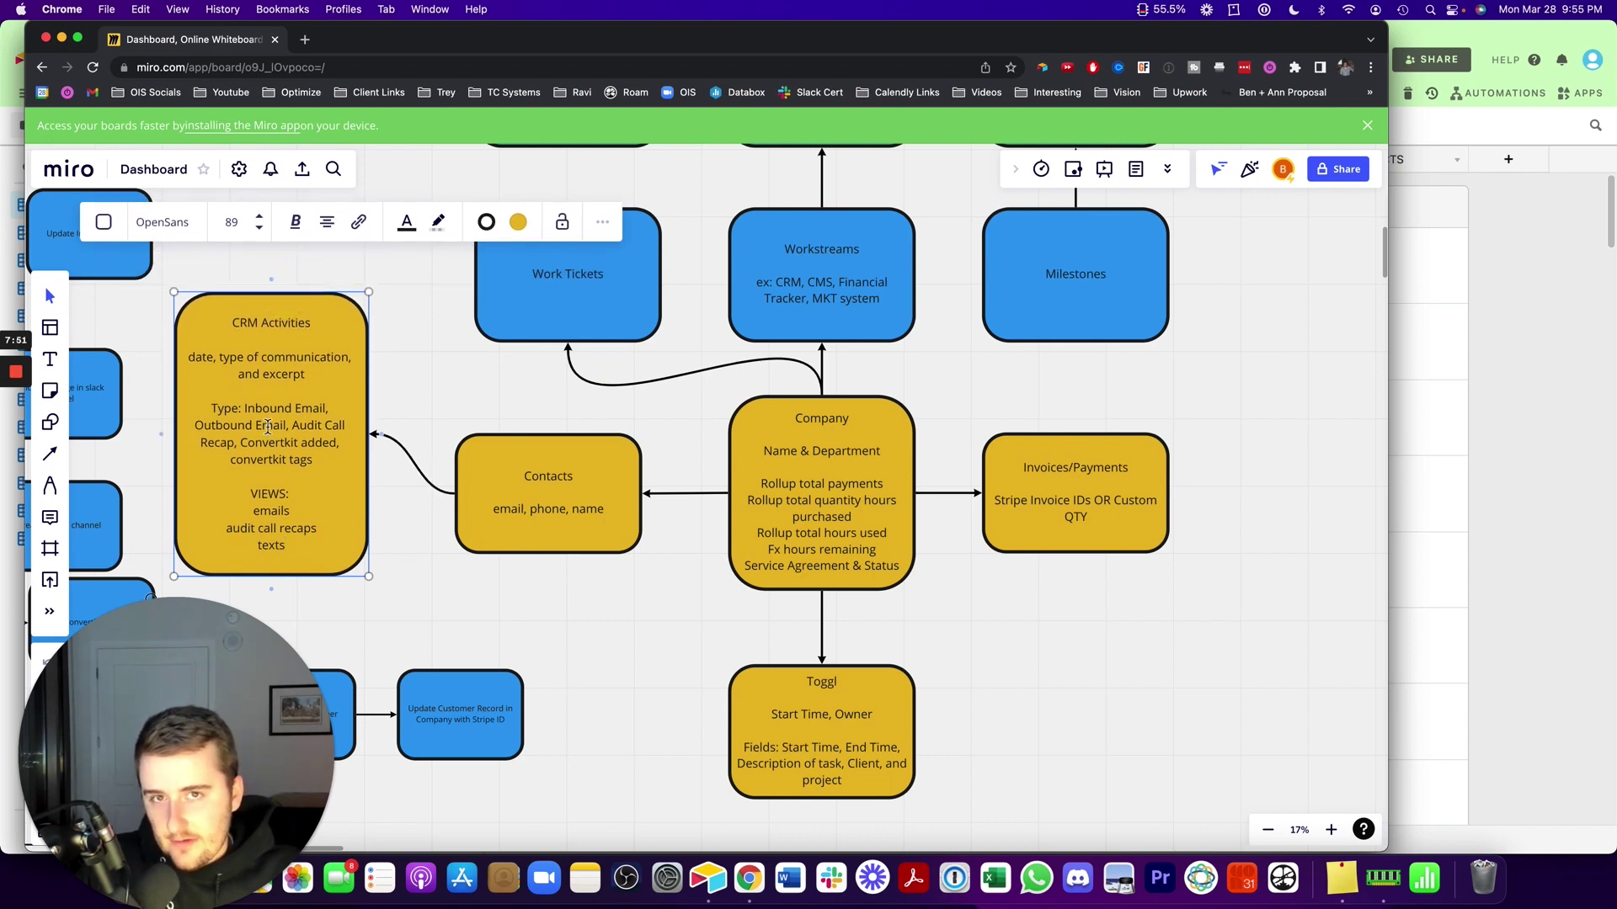
{"action": "left_click", "coordinate": [398, 505]}
{"action": "left_click_drag", "start_coordinate": [315, 469], "coordinate": [321, 482]}
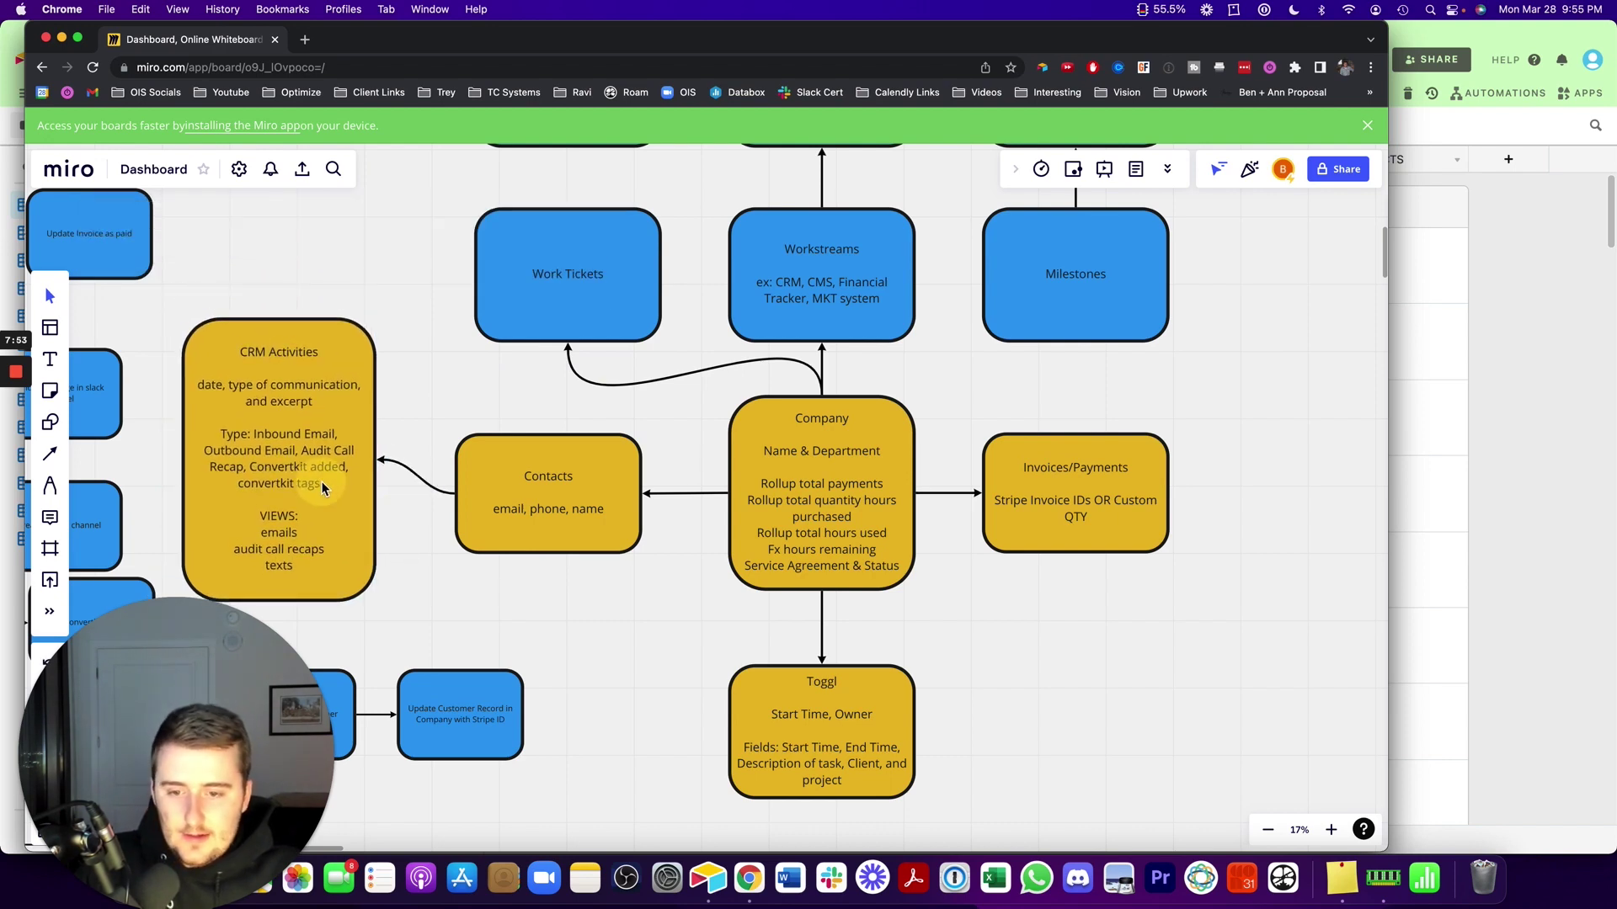
Make the Company box taller and shift it down a little.
{"action": "double_click", "coordinate": [867, 486]}
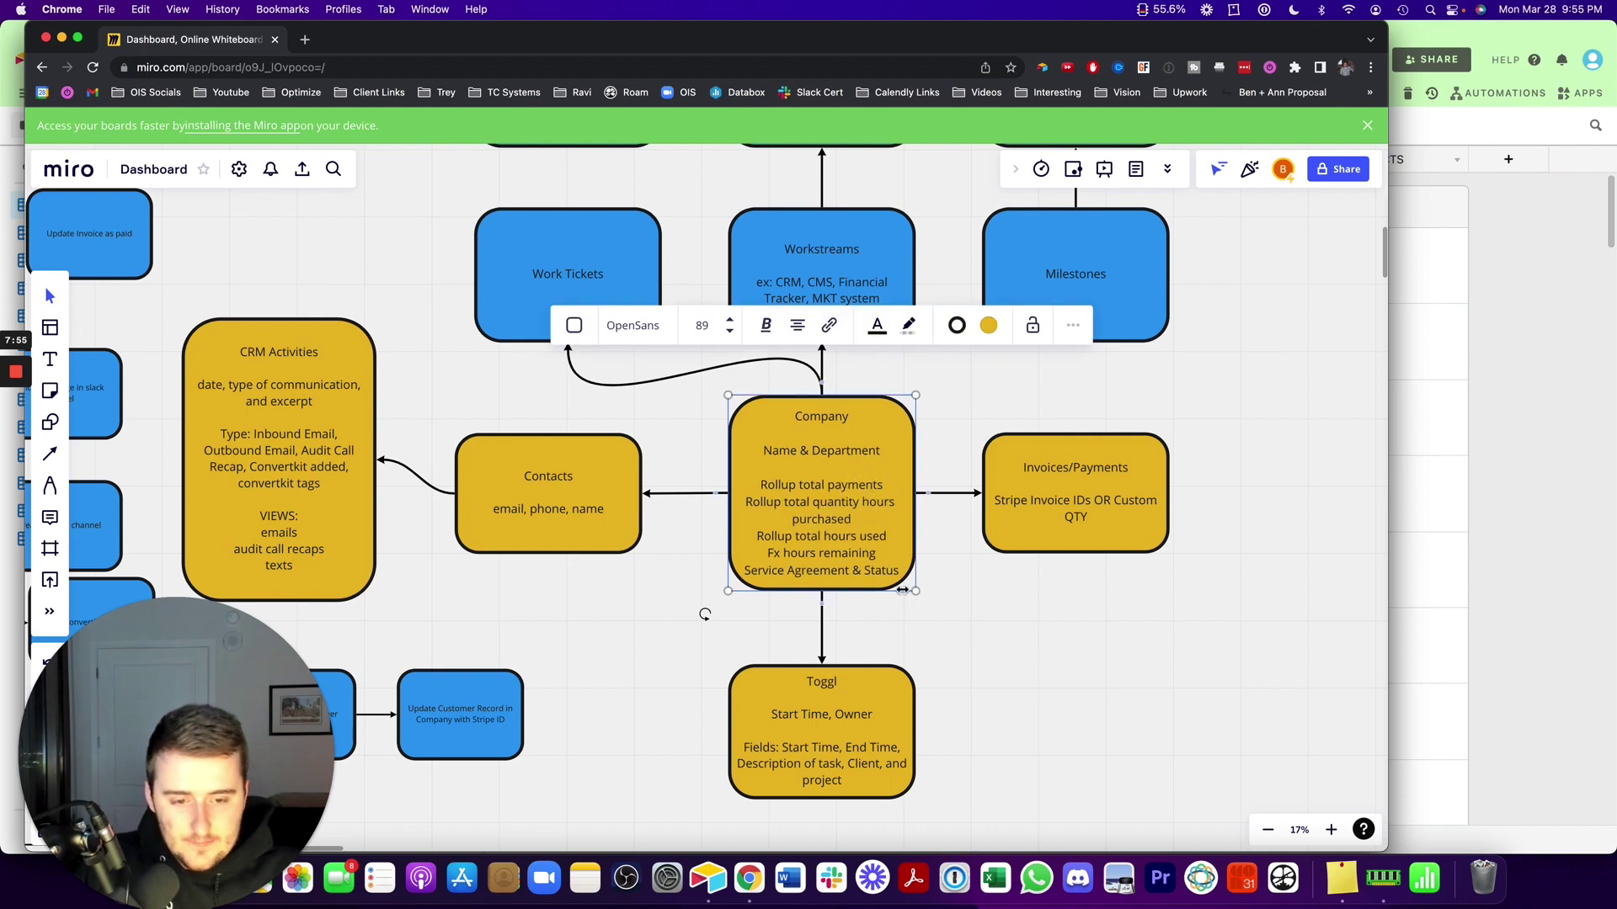
{"action": "left_click_drag", "start_coordinate": [885, 592], "coordinate": [847, 801]}
{"action": "left_click_drag", "start_coordinate": [821, 609], "coordinate": [818, 629]}
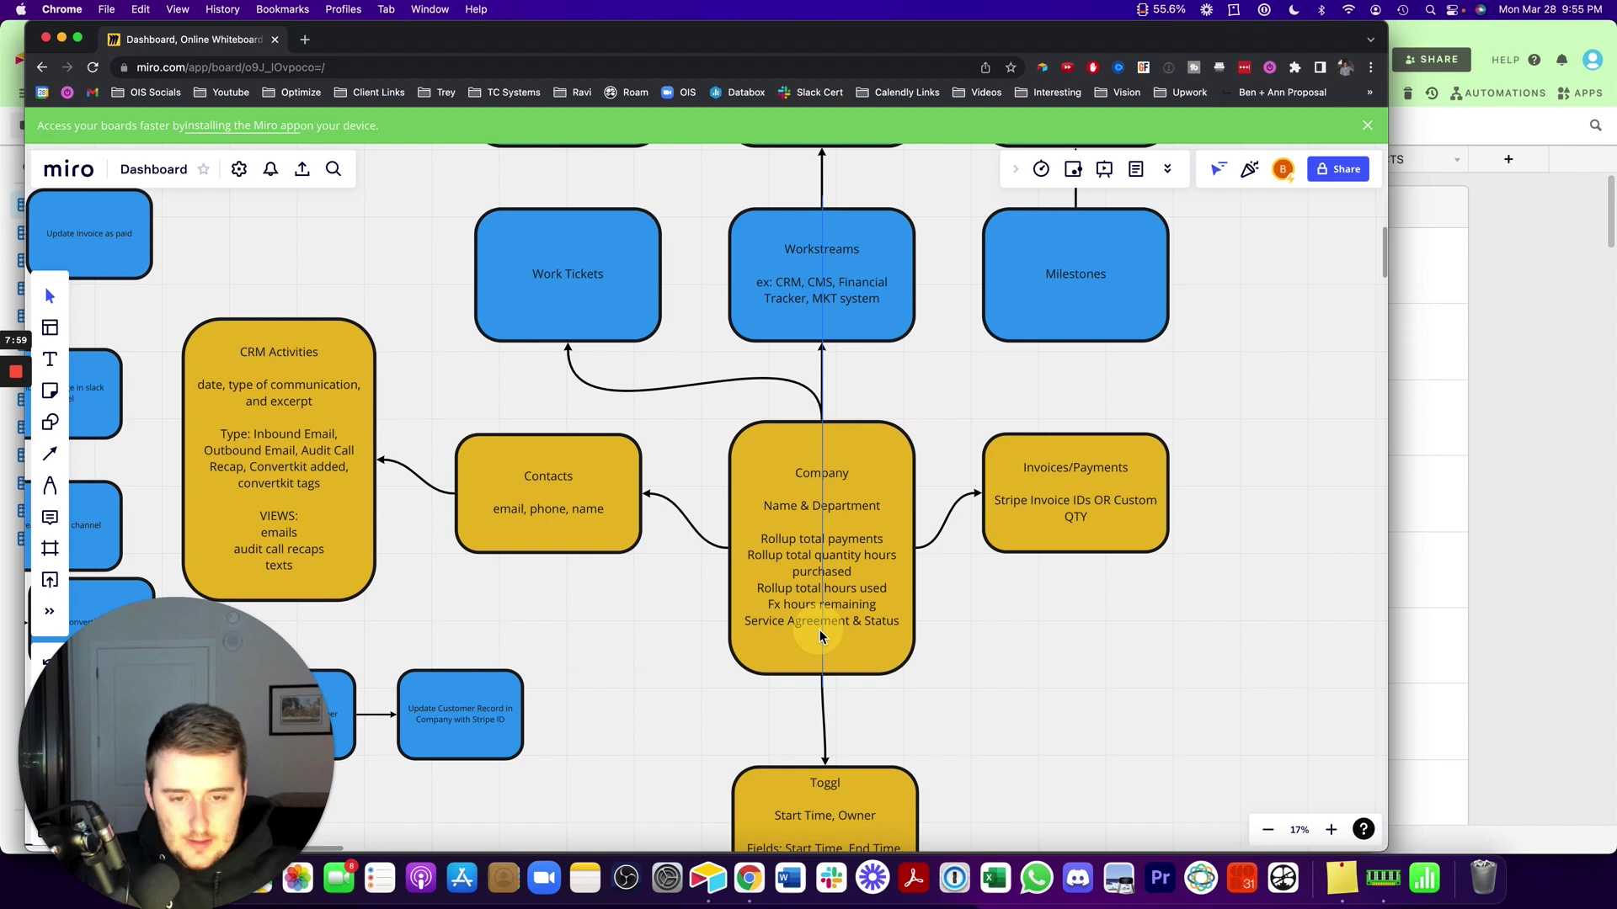
{"action": "left_click", "coordinate": [857, 589]}
{"action": "left_click", "coordinate": [906, 630]}
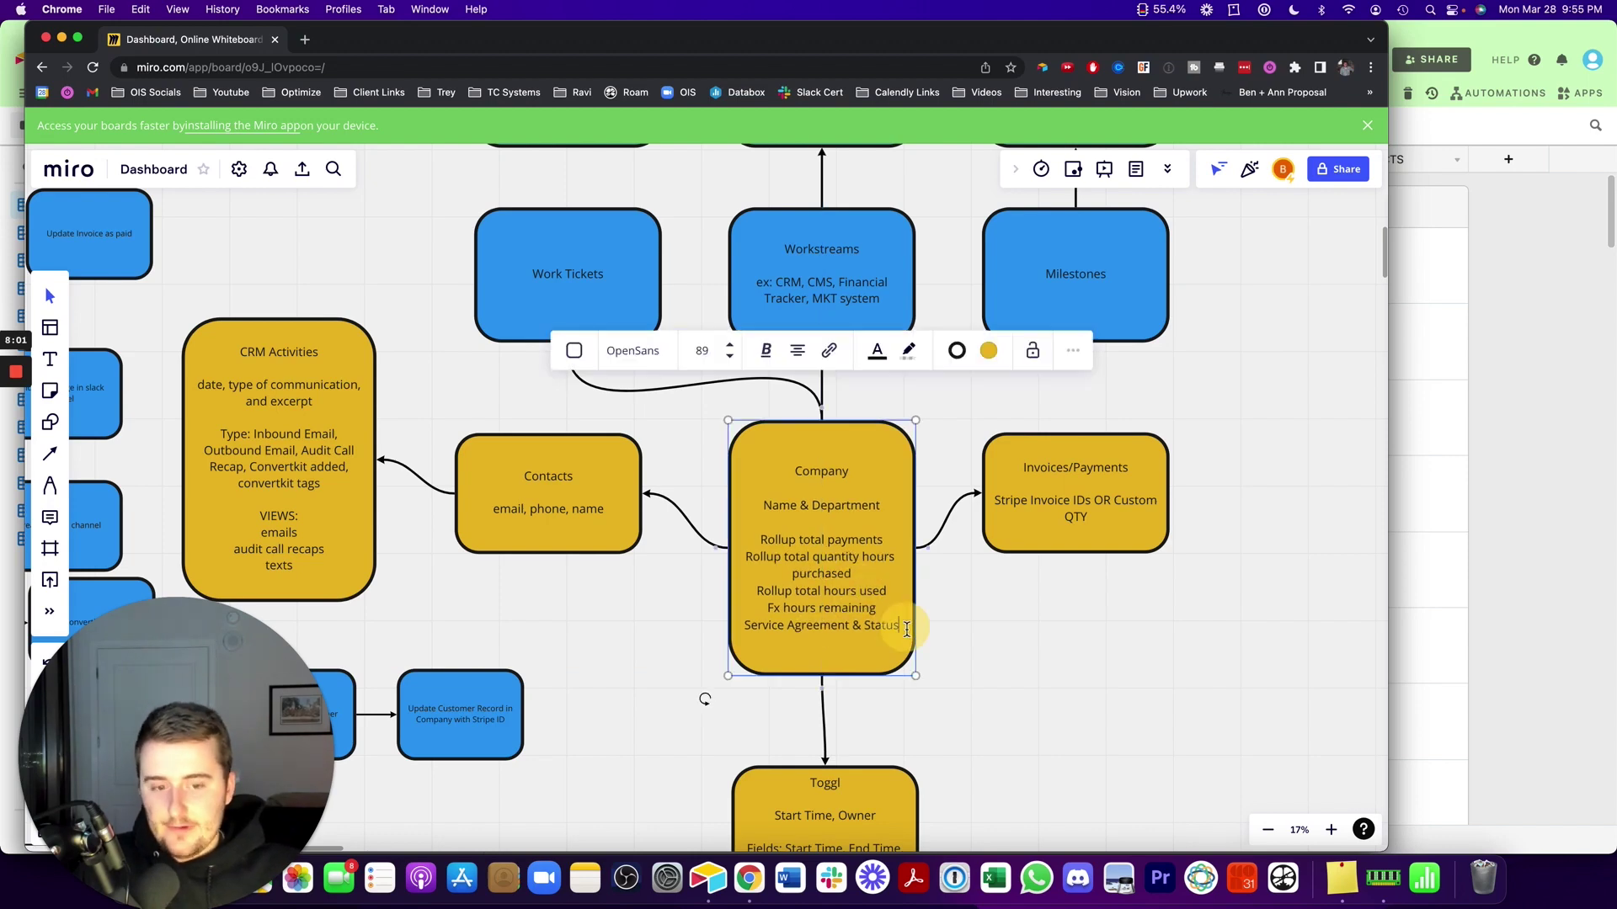
Add a 'Views' list below Service Agreement & Status: -clients (active), -all time clients, prospects.
{"action": "key", "text": "Return"}
{"action": "key", "text": "Return"}
{"action": "type", "text": "Views"}
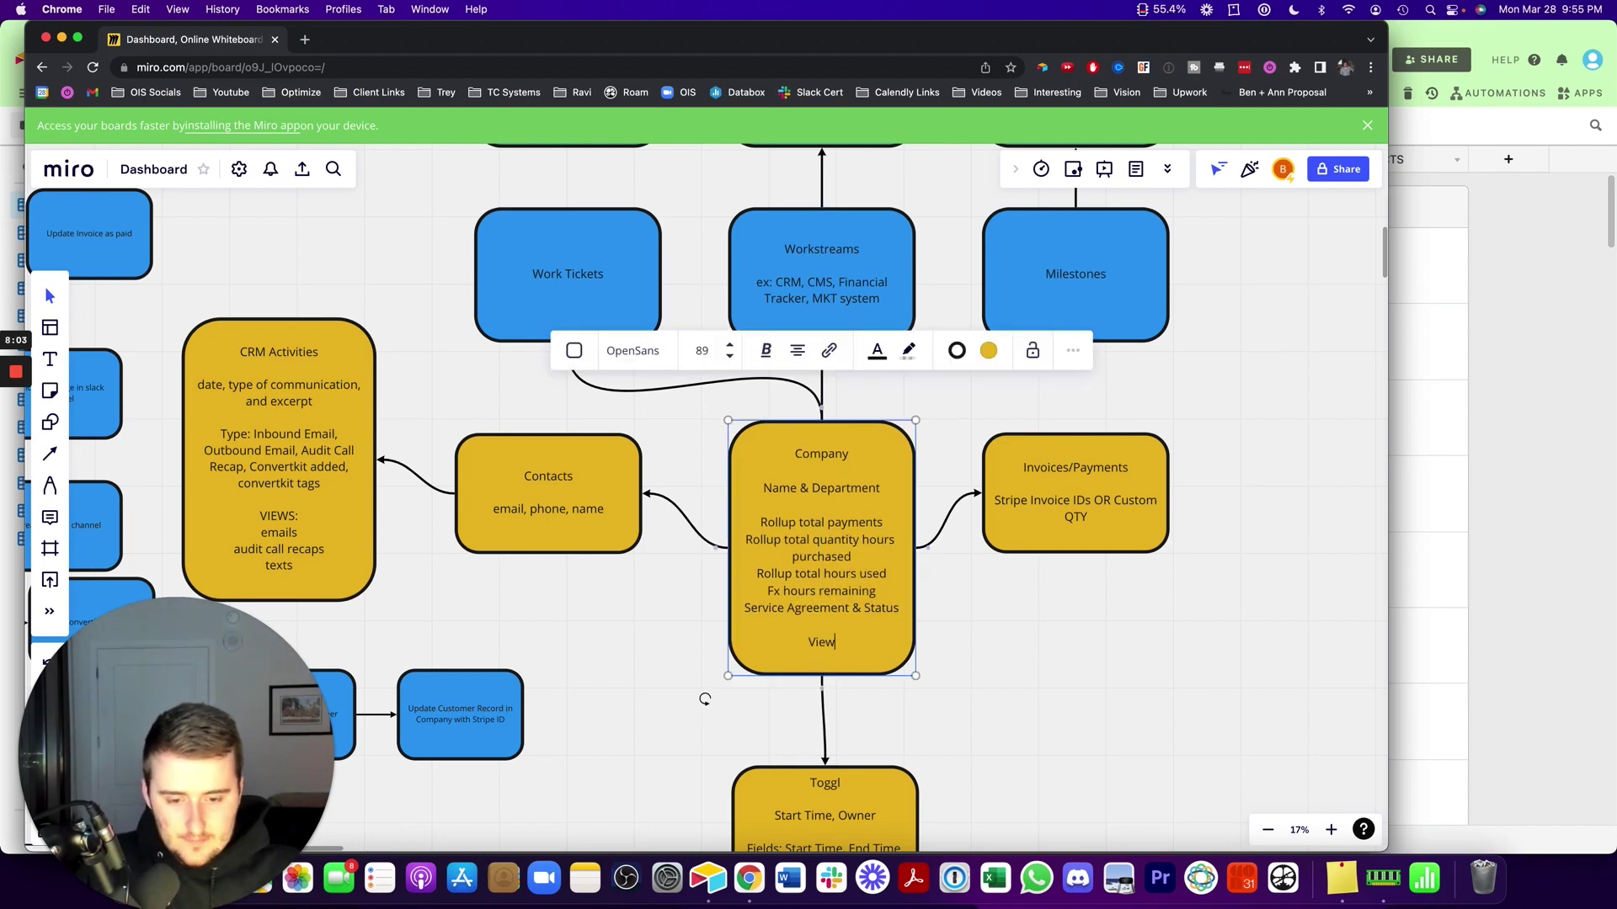
{"action": "key", "text": "Return"}
{"action": "type", "text": "-clients"}
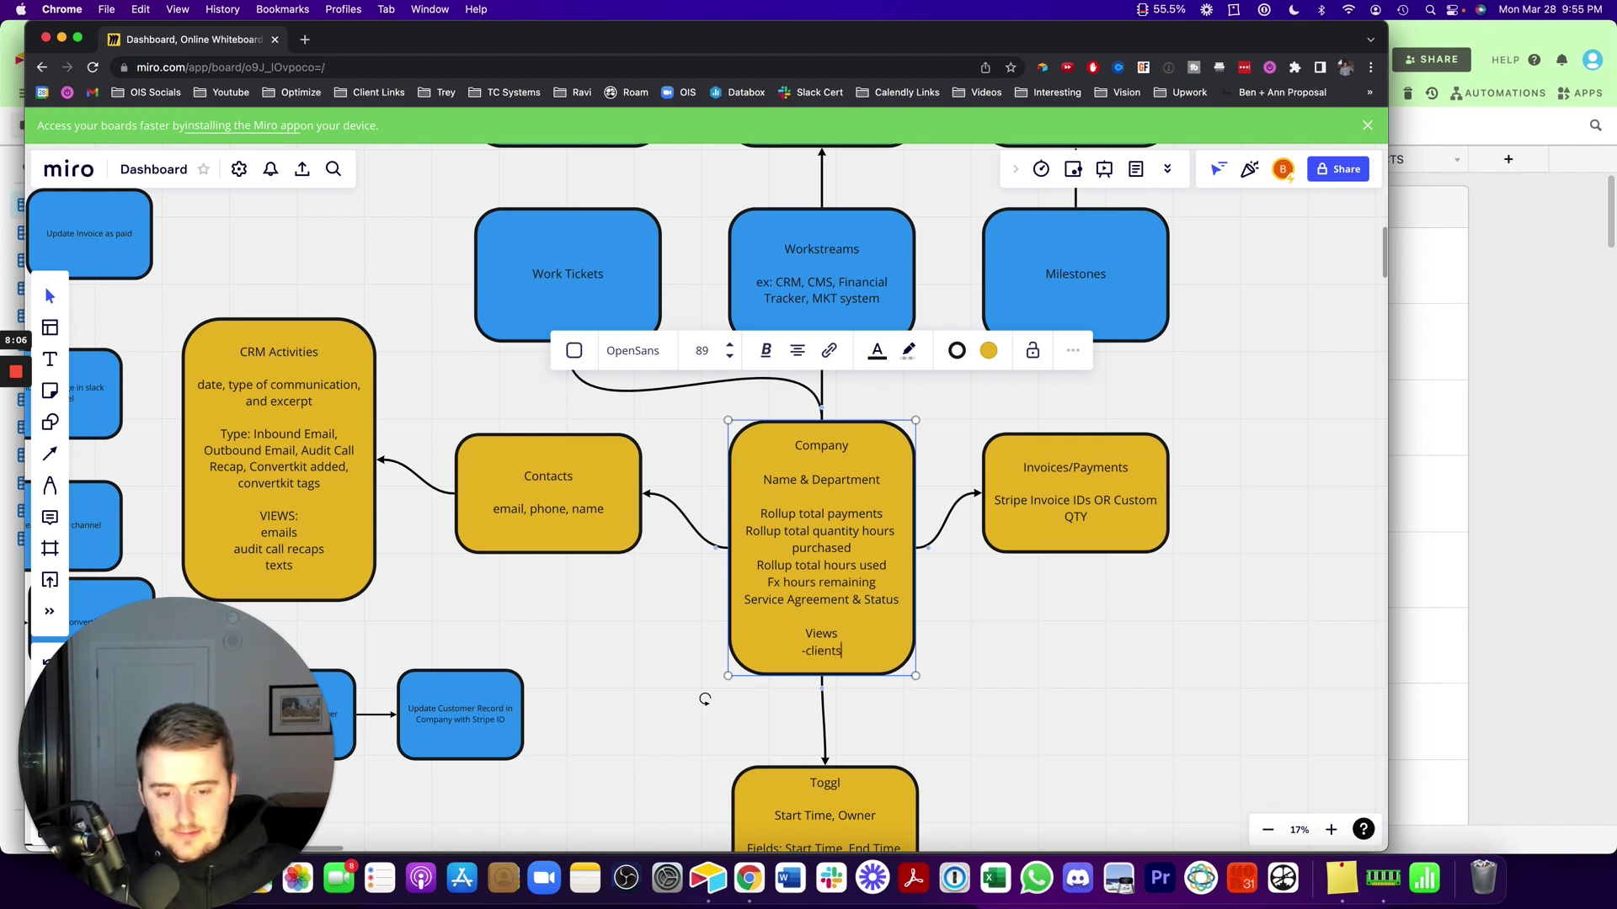
{"action": "key", "text": "Return"}
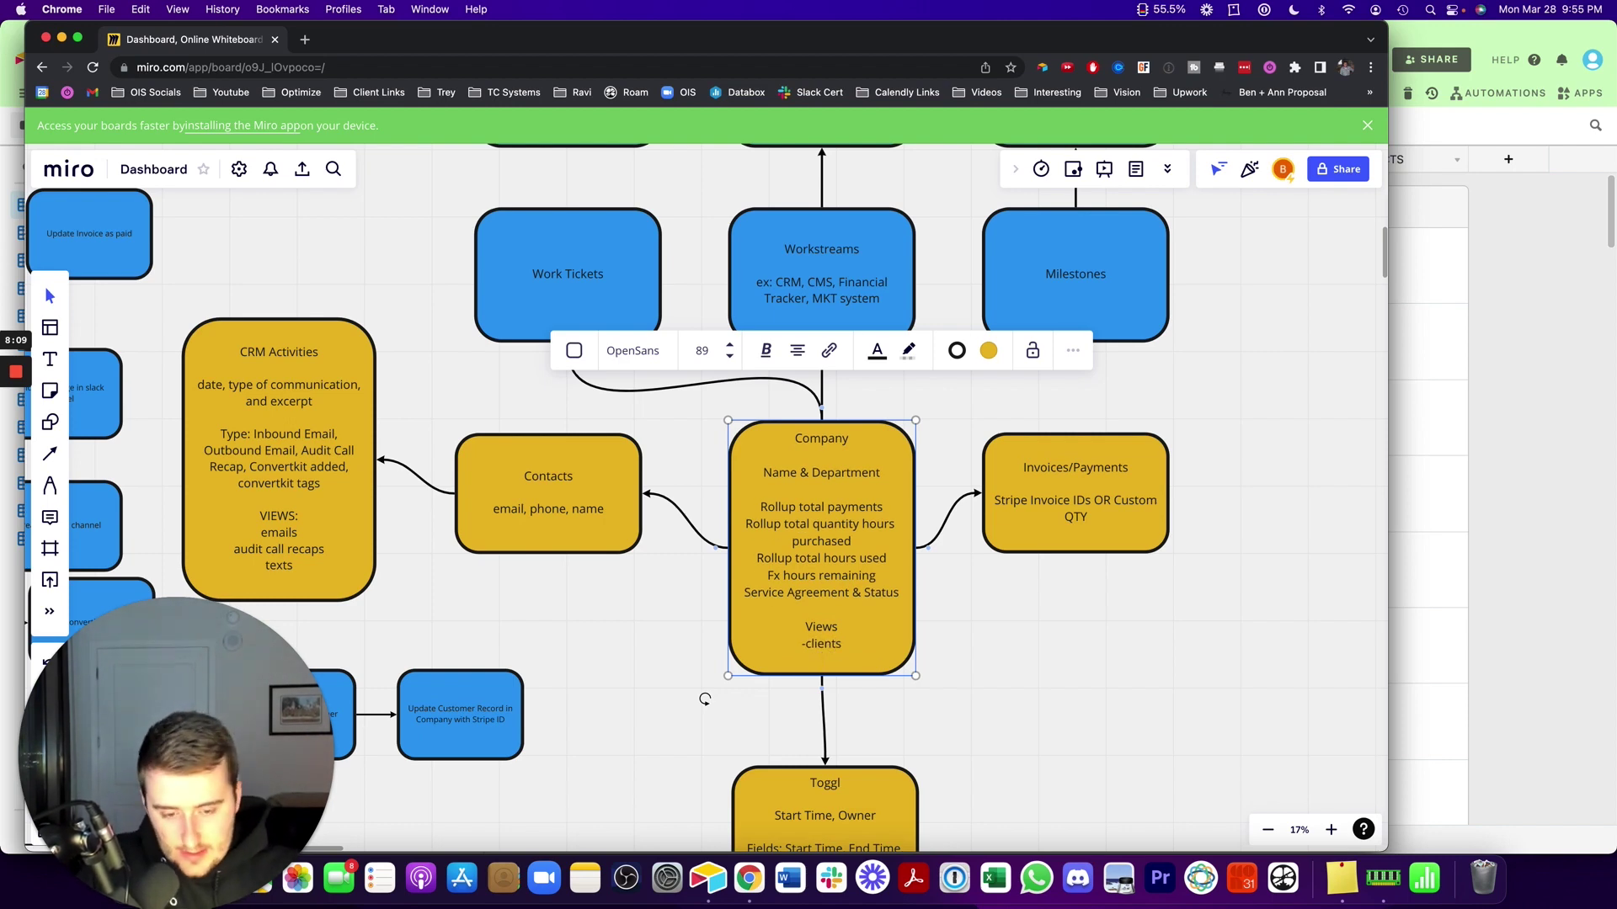
{"action": "key", "text": "BackSpace"}
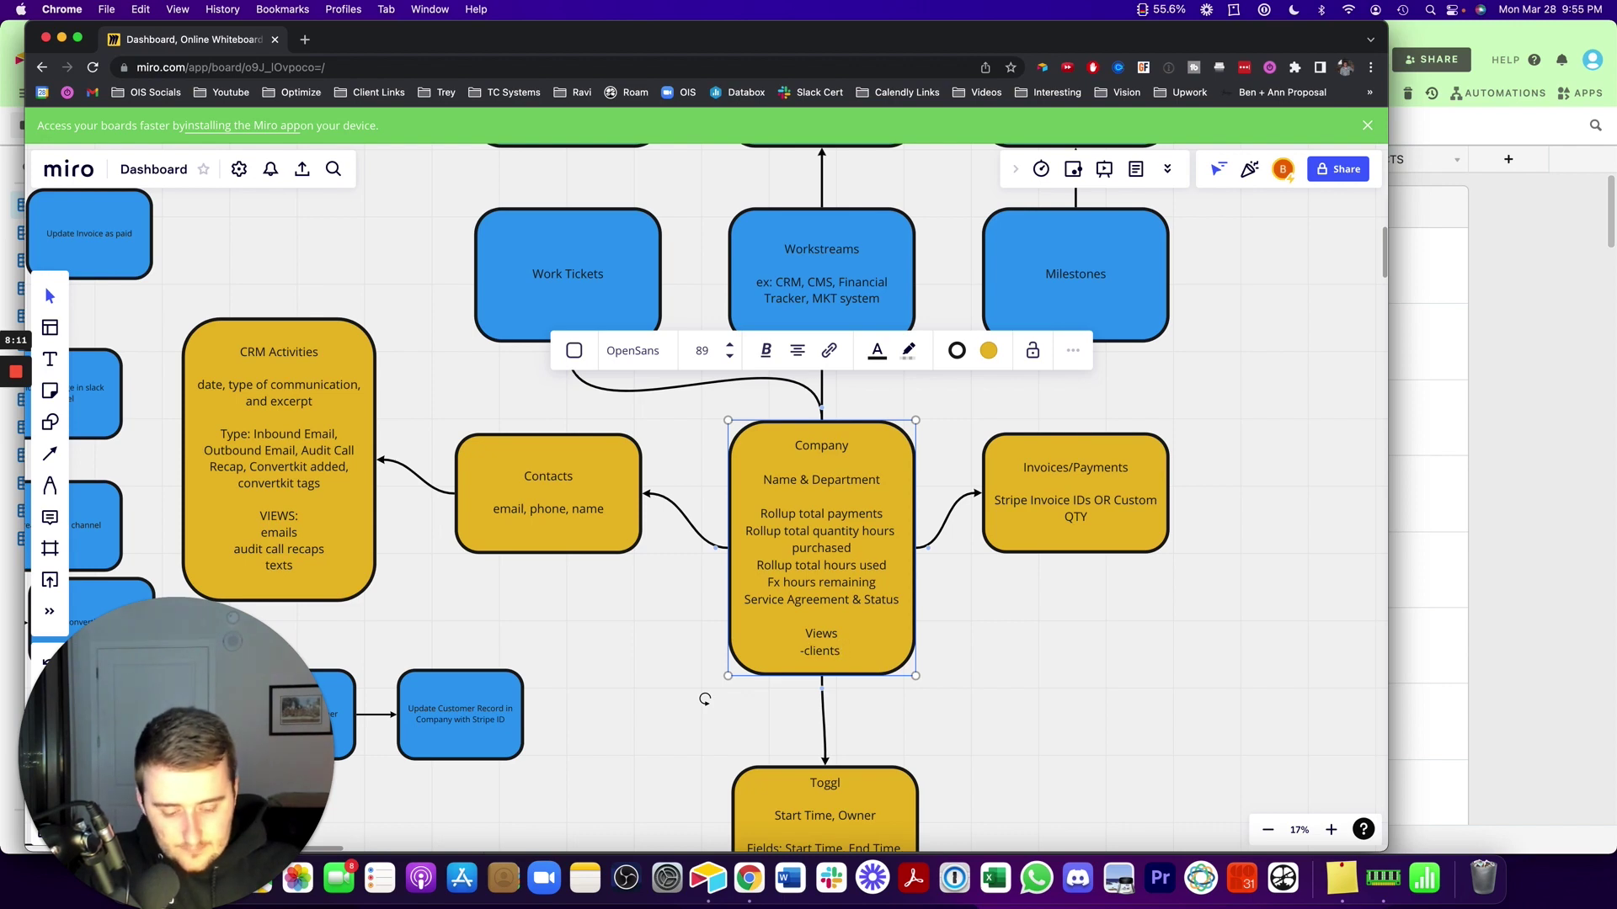
{"action": "type", "text": "(active)"}
{"action": "key", "text": "Return"}
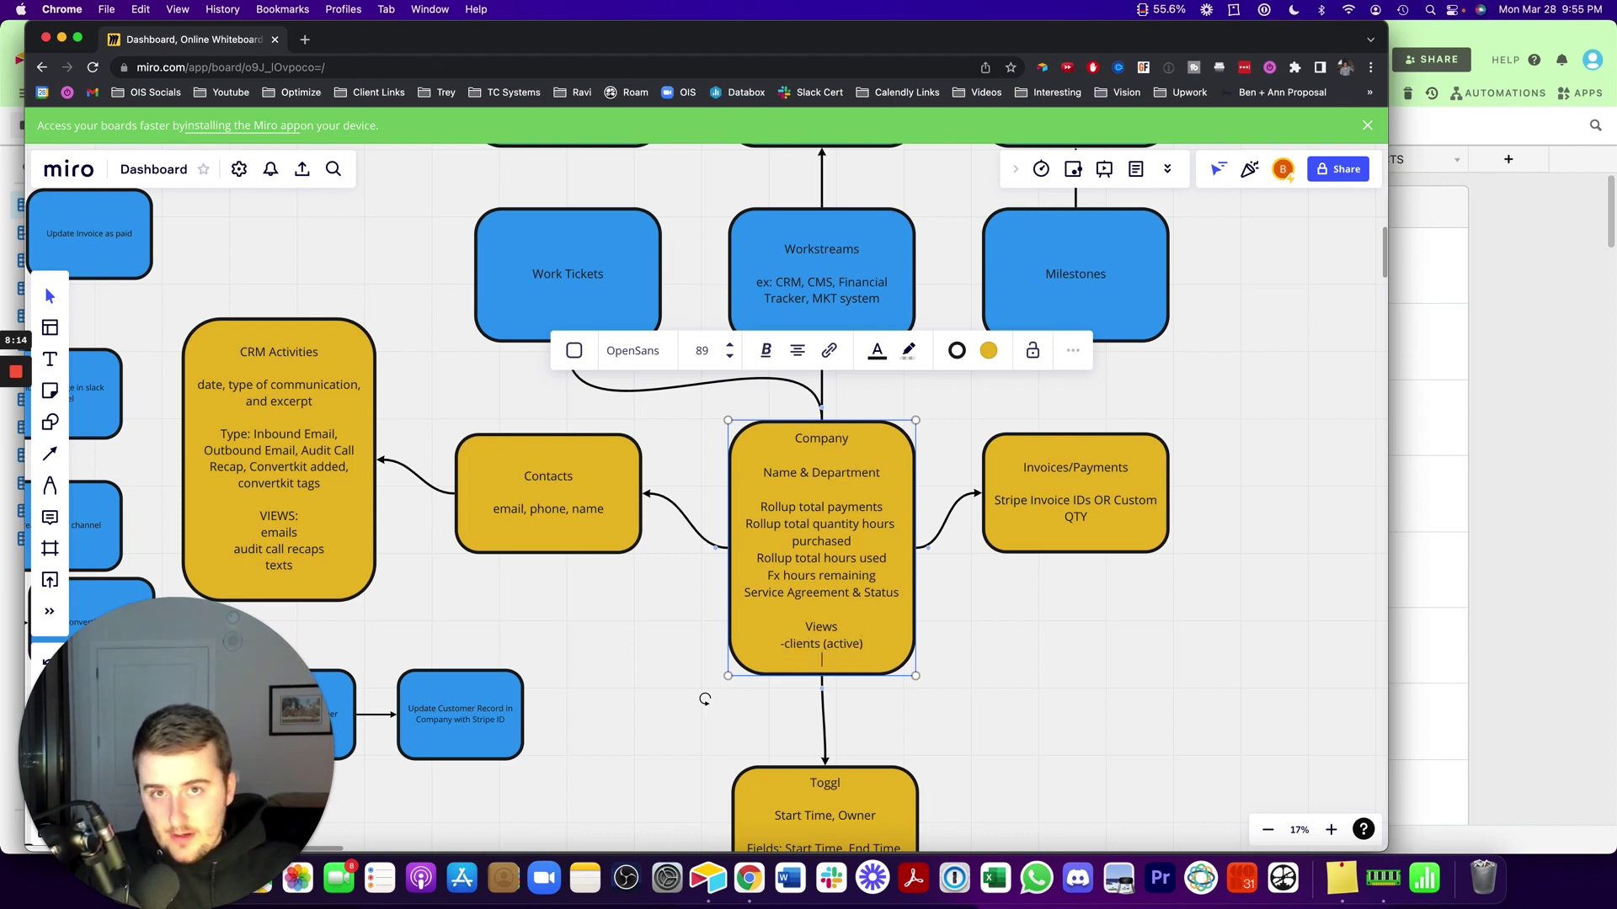
{"action": "type", "text": "-all t"}
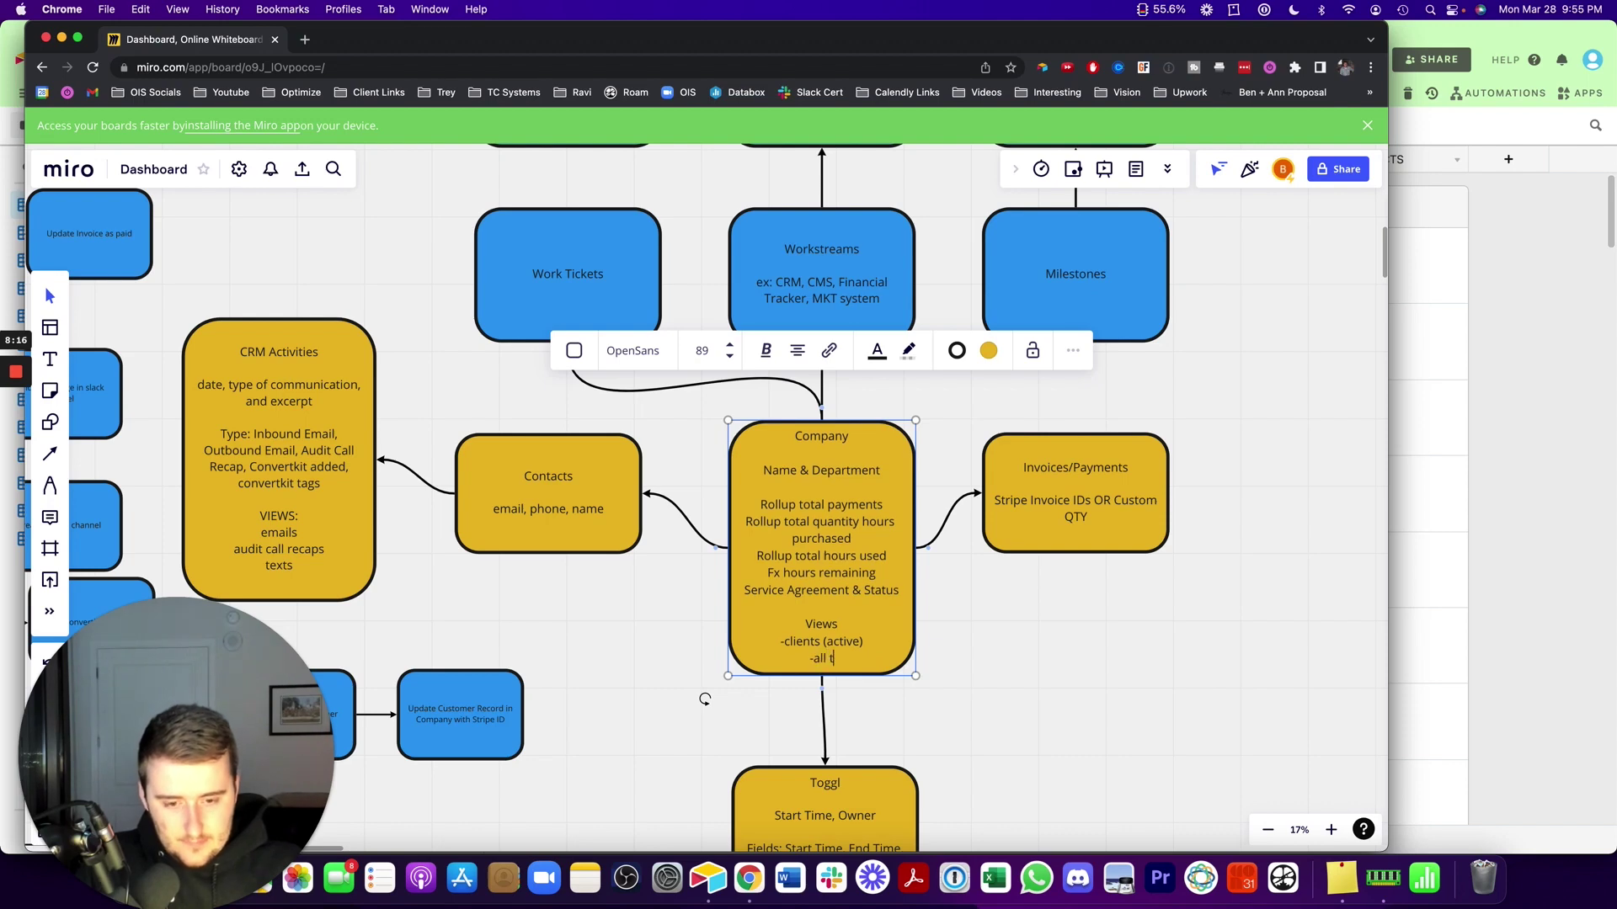
{"action": "type", "text": "ime clients"}
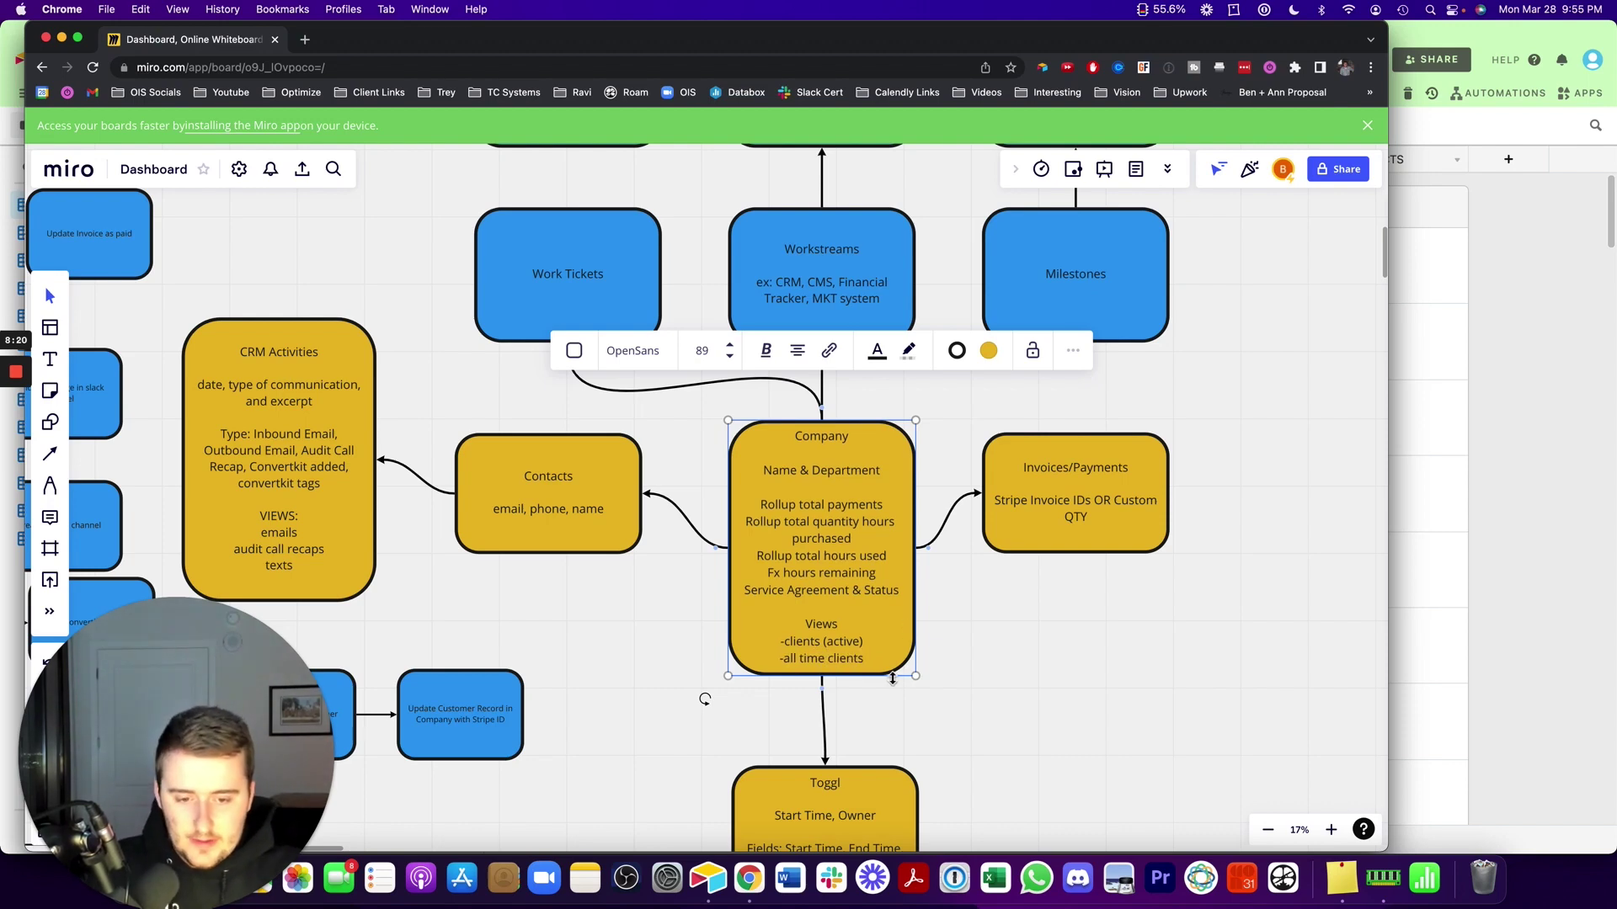
{"action": "key", "text": "Return"}
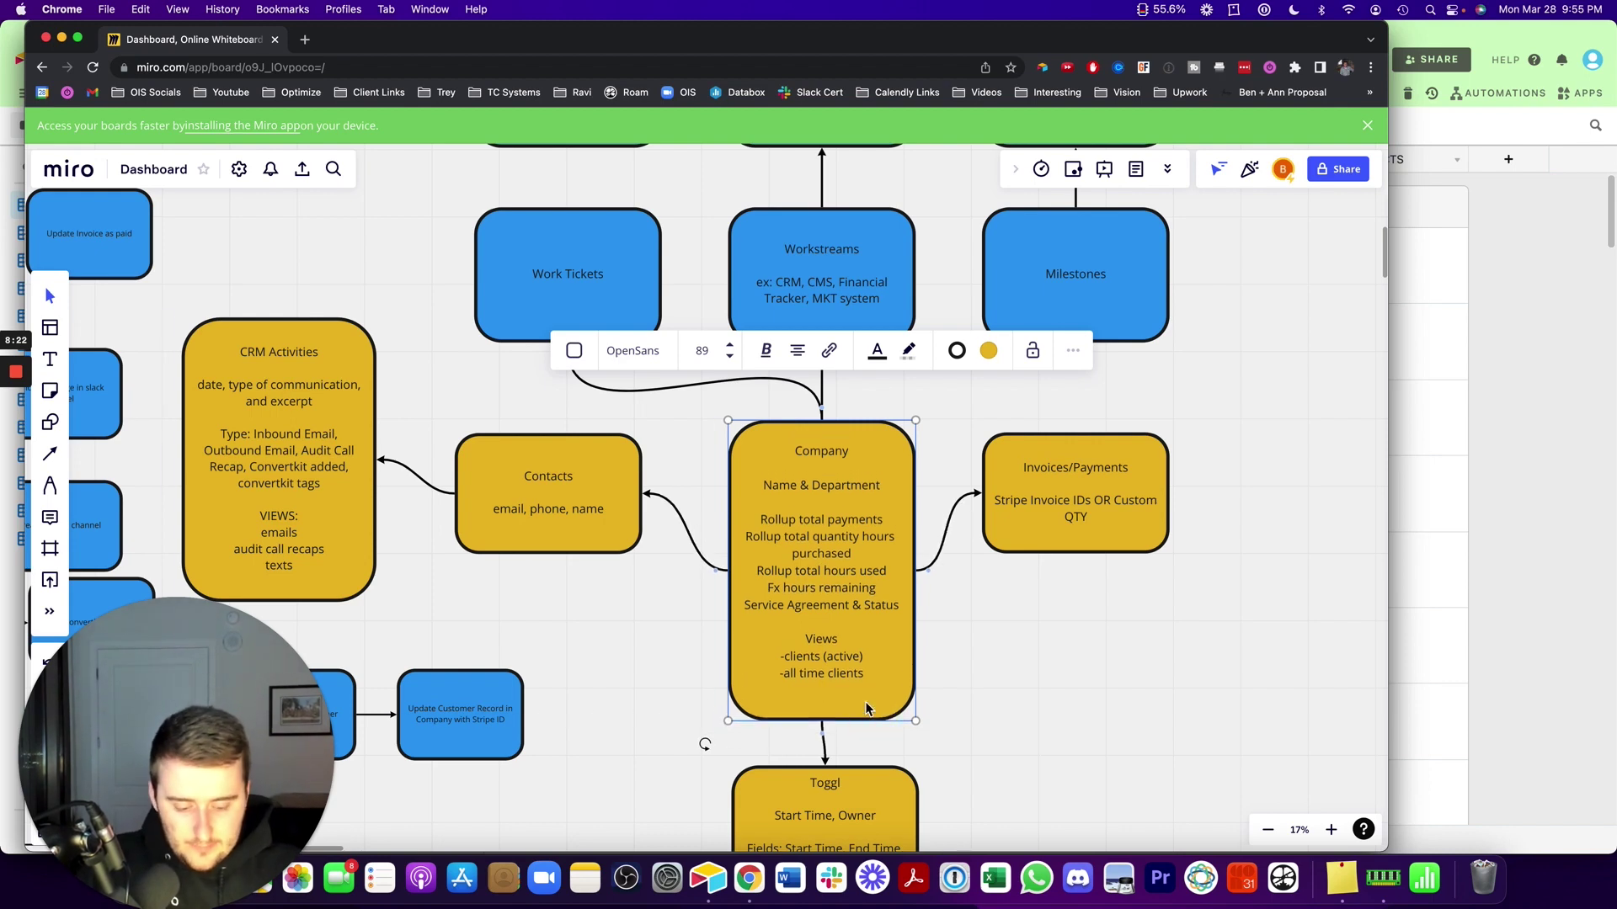
{"action": "type", "text": "prospec"}
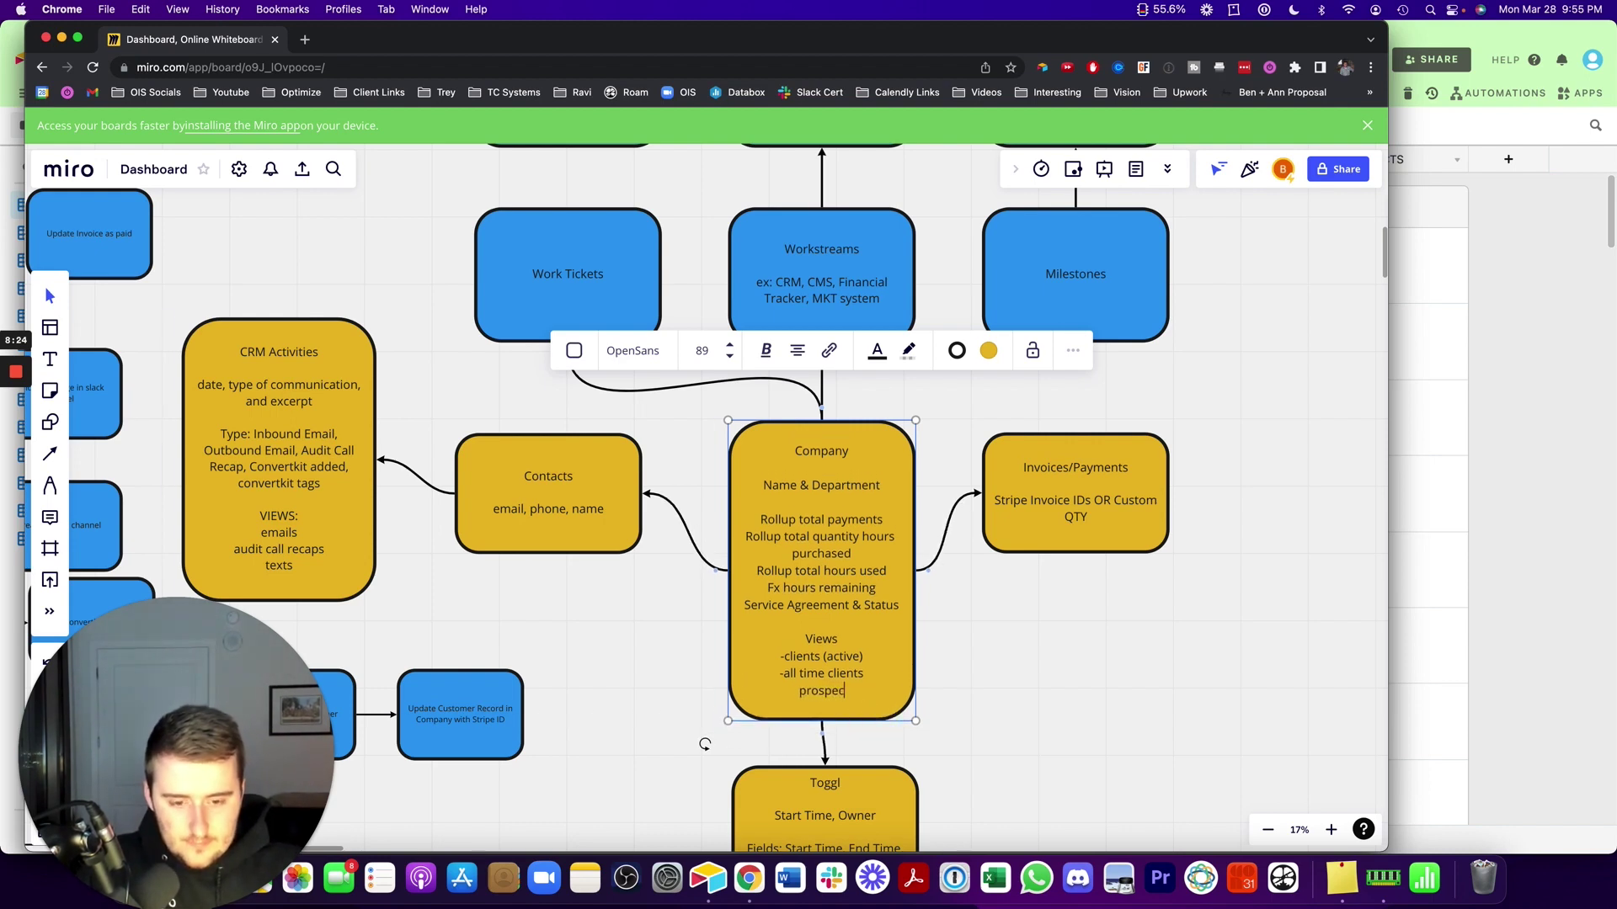
{"action": "type", "text": "ts"}
{"action": "type", "text": "-"}
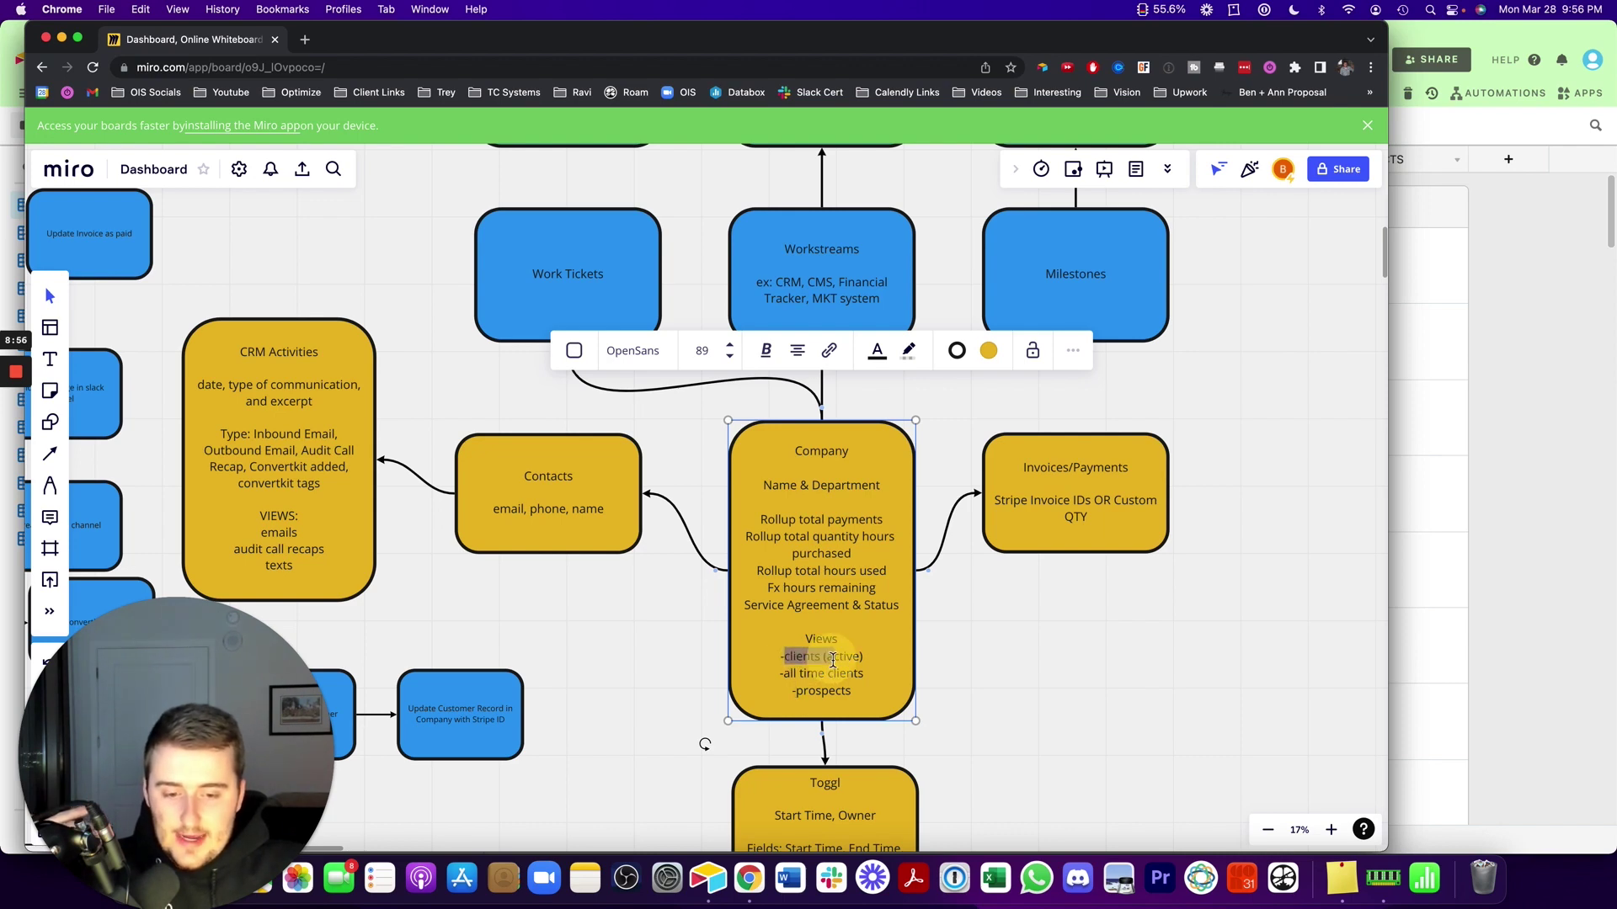
{"action": "left_click_drag", "start_coordinate": [783, 673], "coordinate": [868, 677]}
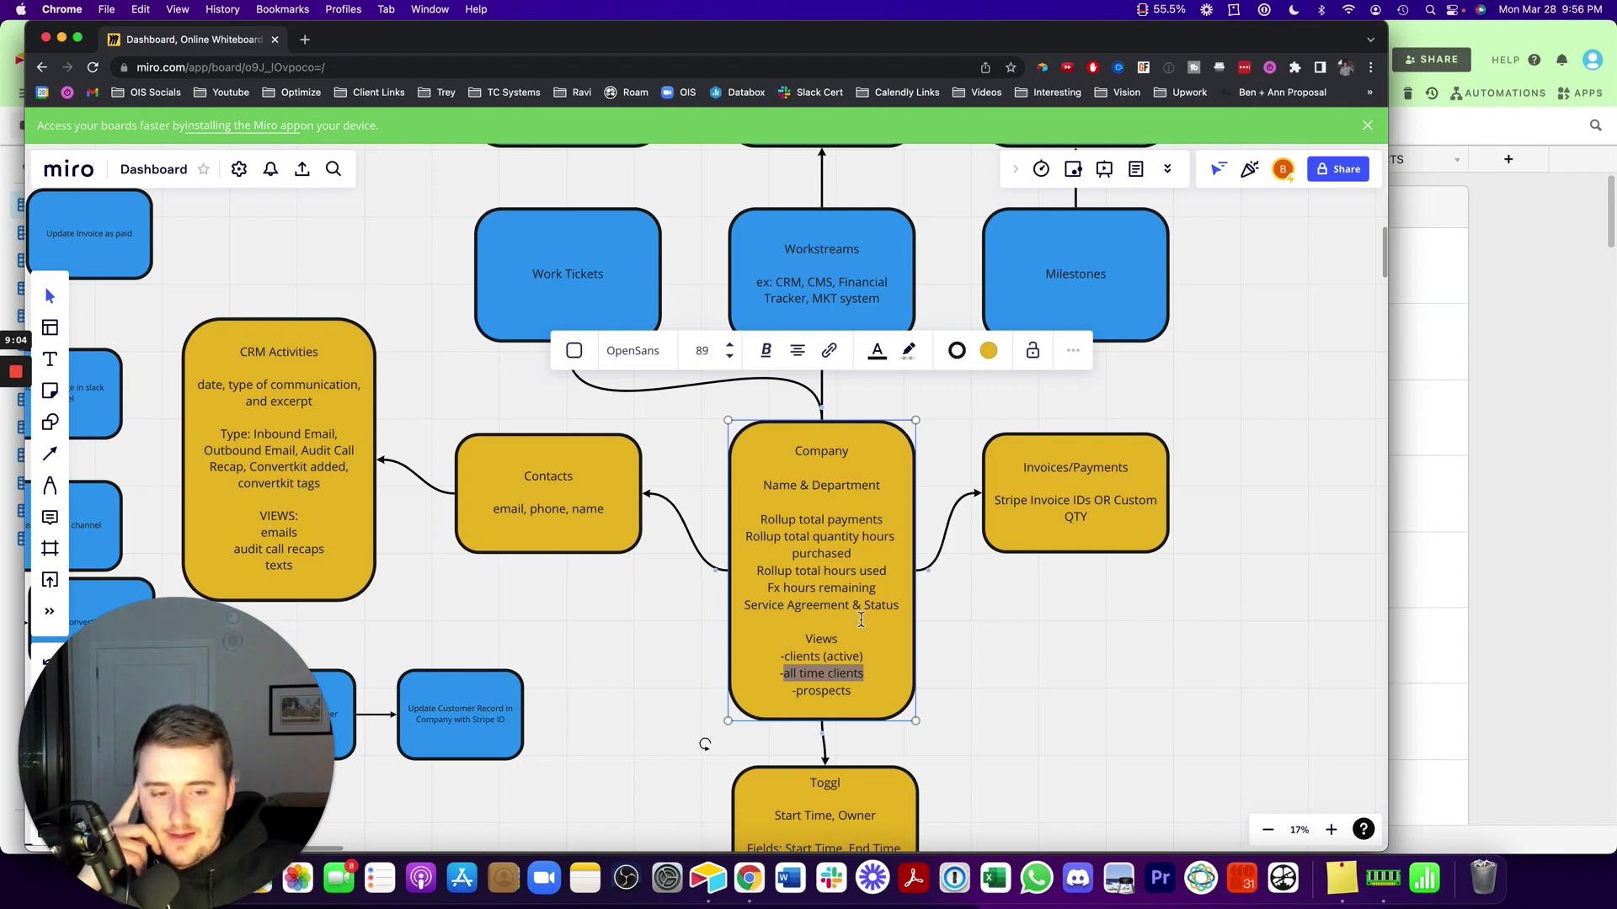
Add a 'Views' heading with 'invoices (AR)' to the Invoices/Payments box and make it taller.
{"action": "double_click", "coordinate": [1058, 501]}
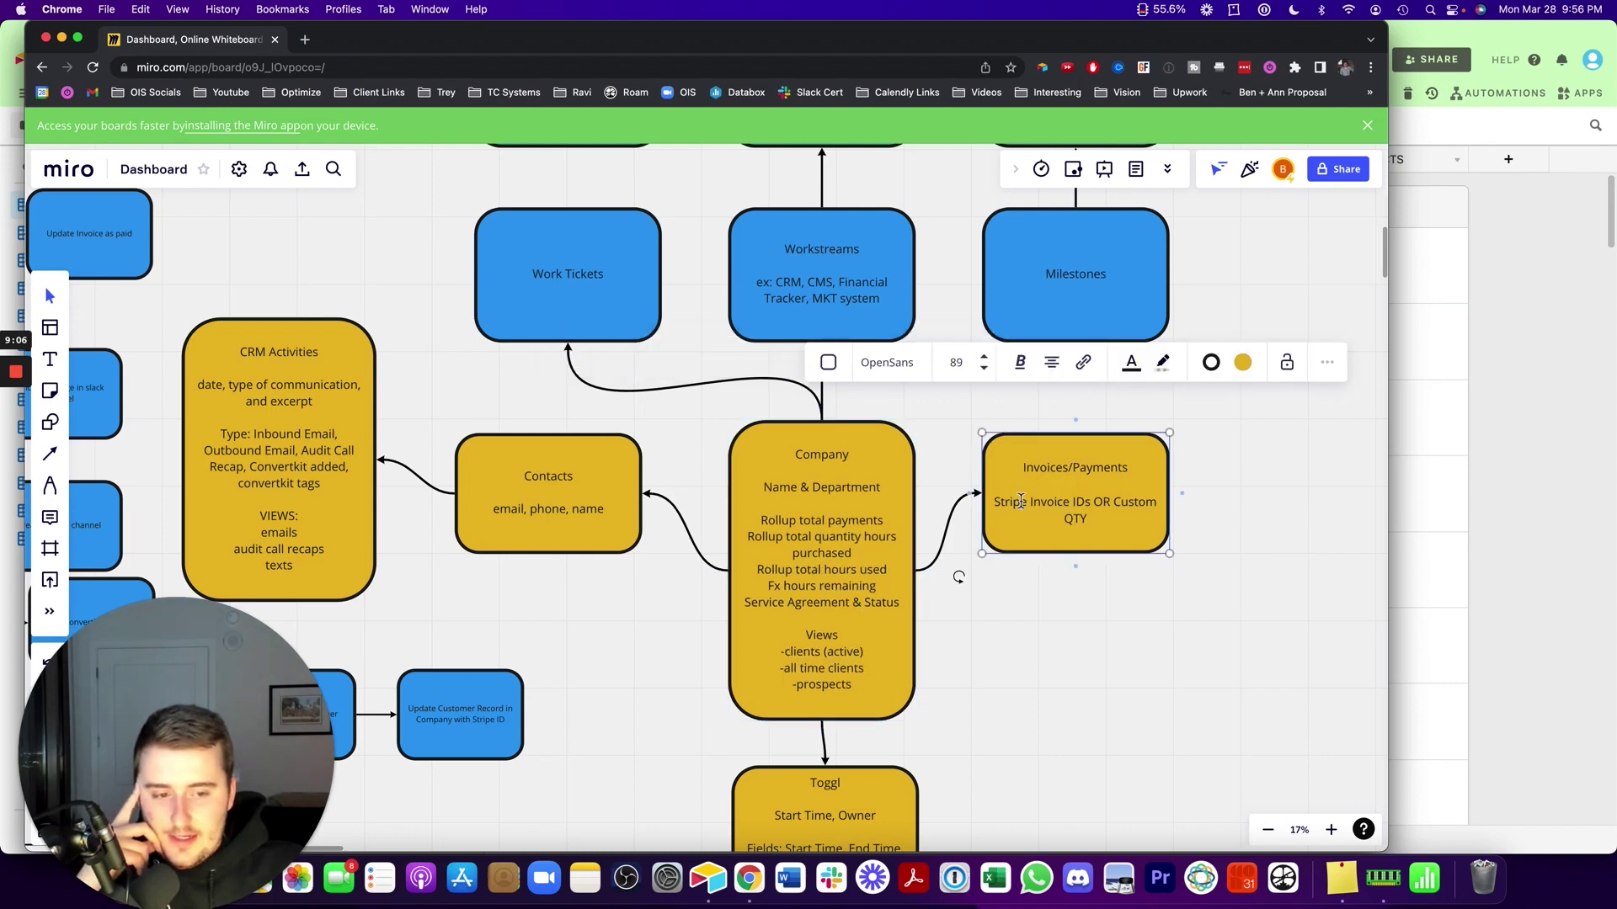
{"action": "key", "text": "End"}
{"action": "key", "text": "Down"}
{"action": "key", "text": "Return"}
{"action": "key", "text": "Return"}
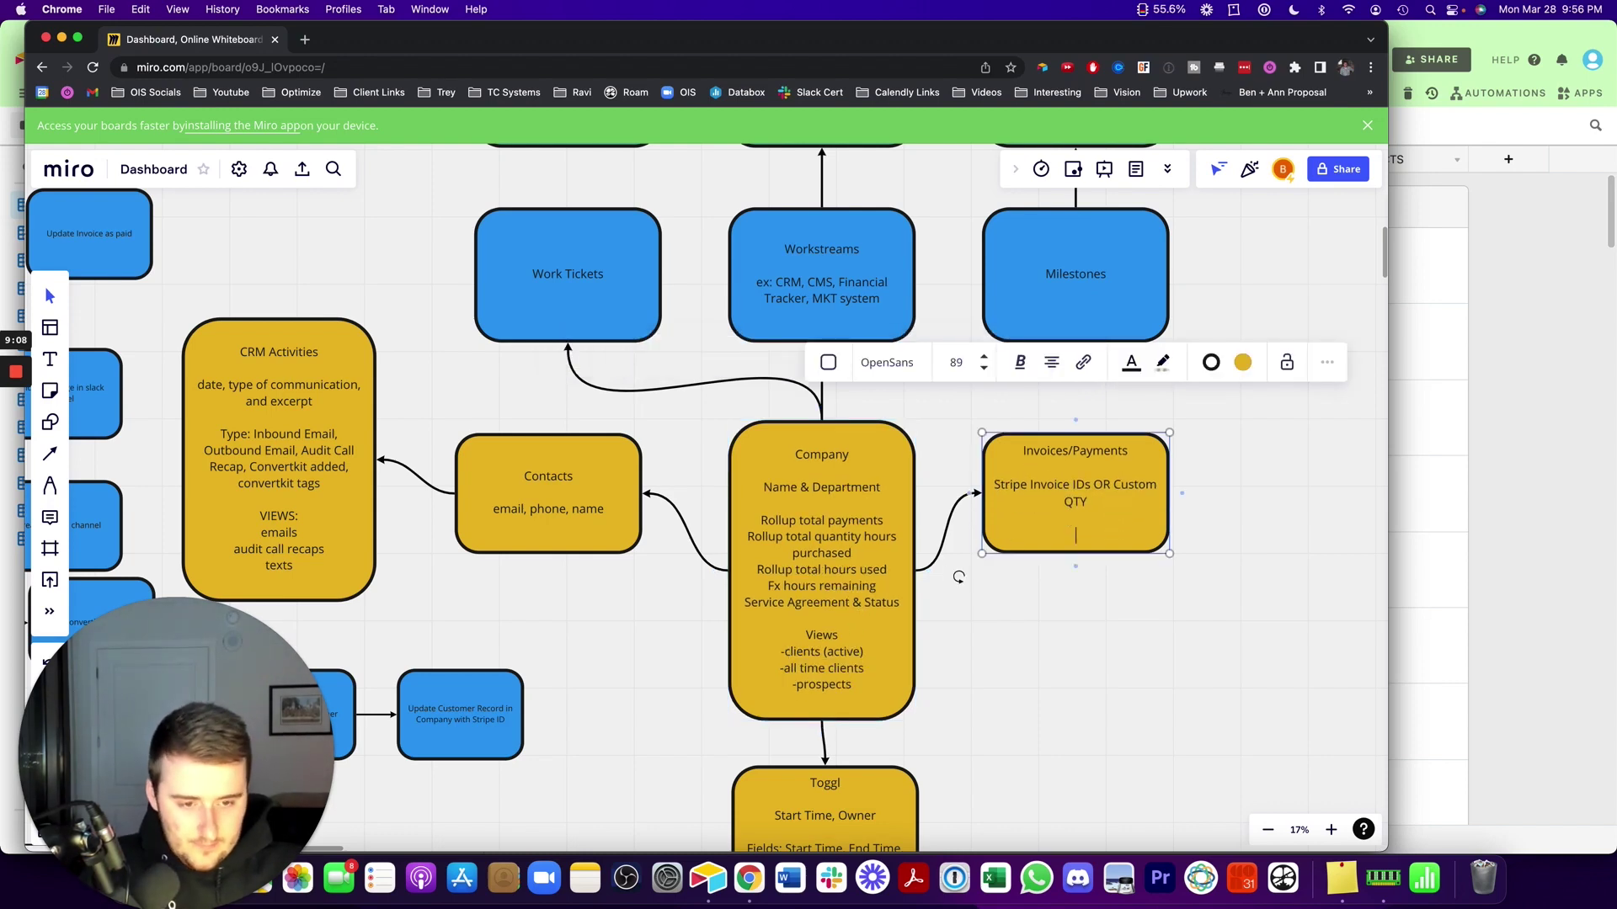
{"action": "type", "text": "Views"}
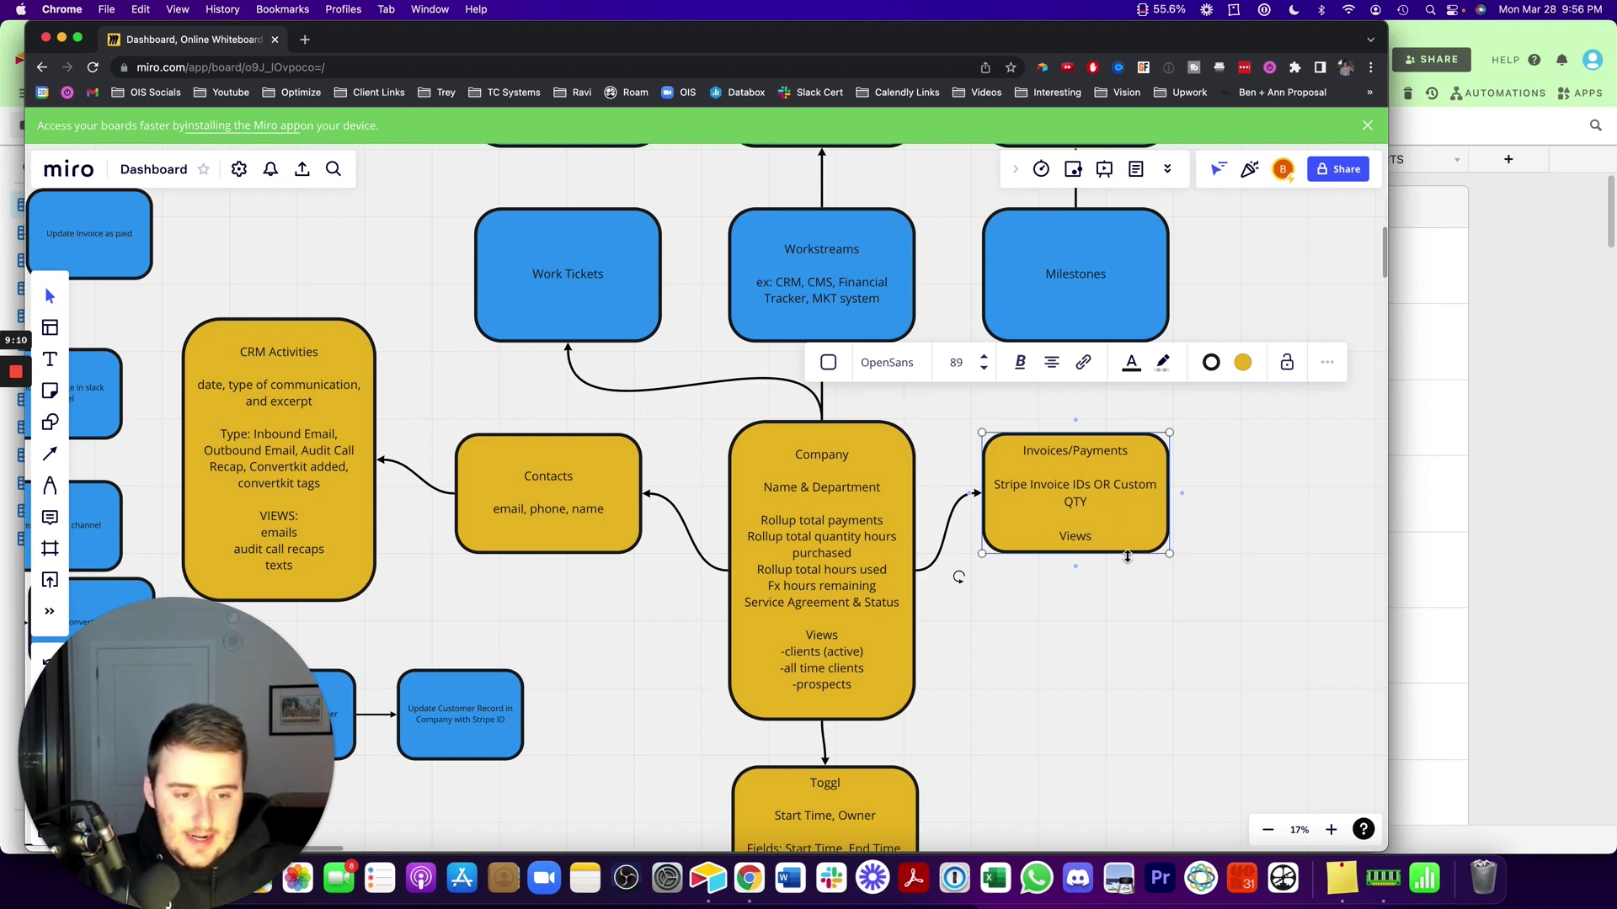
{"action": "left_click_drag", "start_coordinate": [1129, 554], "coordinate": [1129, 631]}
{"action": "key", "text": "Return"}
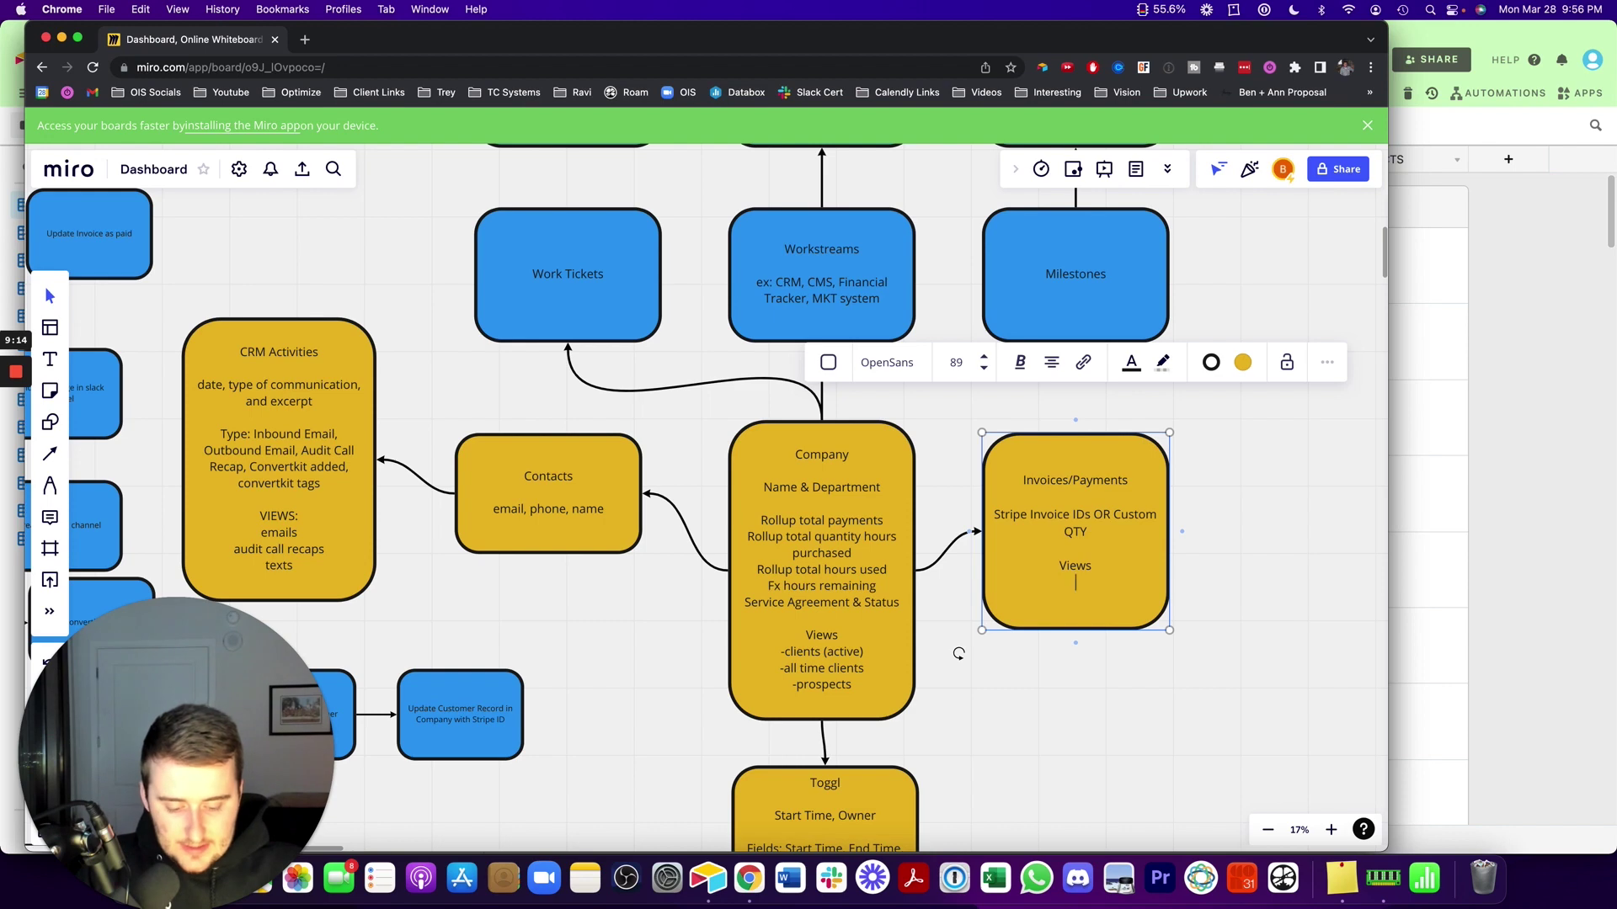
{"action": "type", "text": "invoices ("}
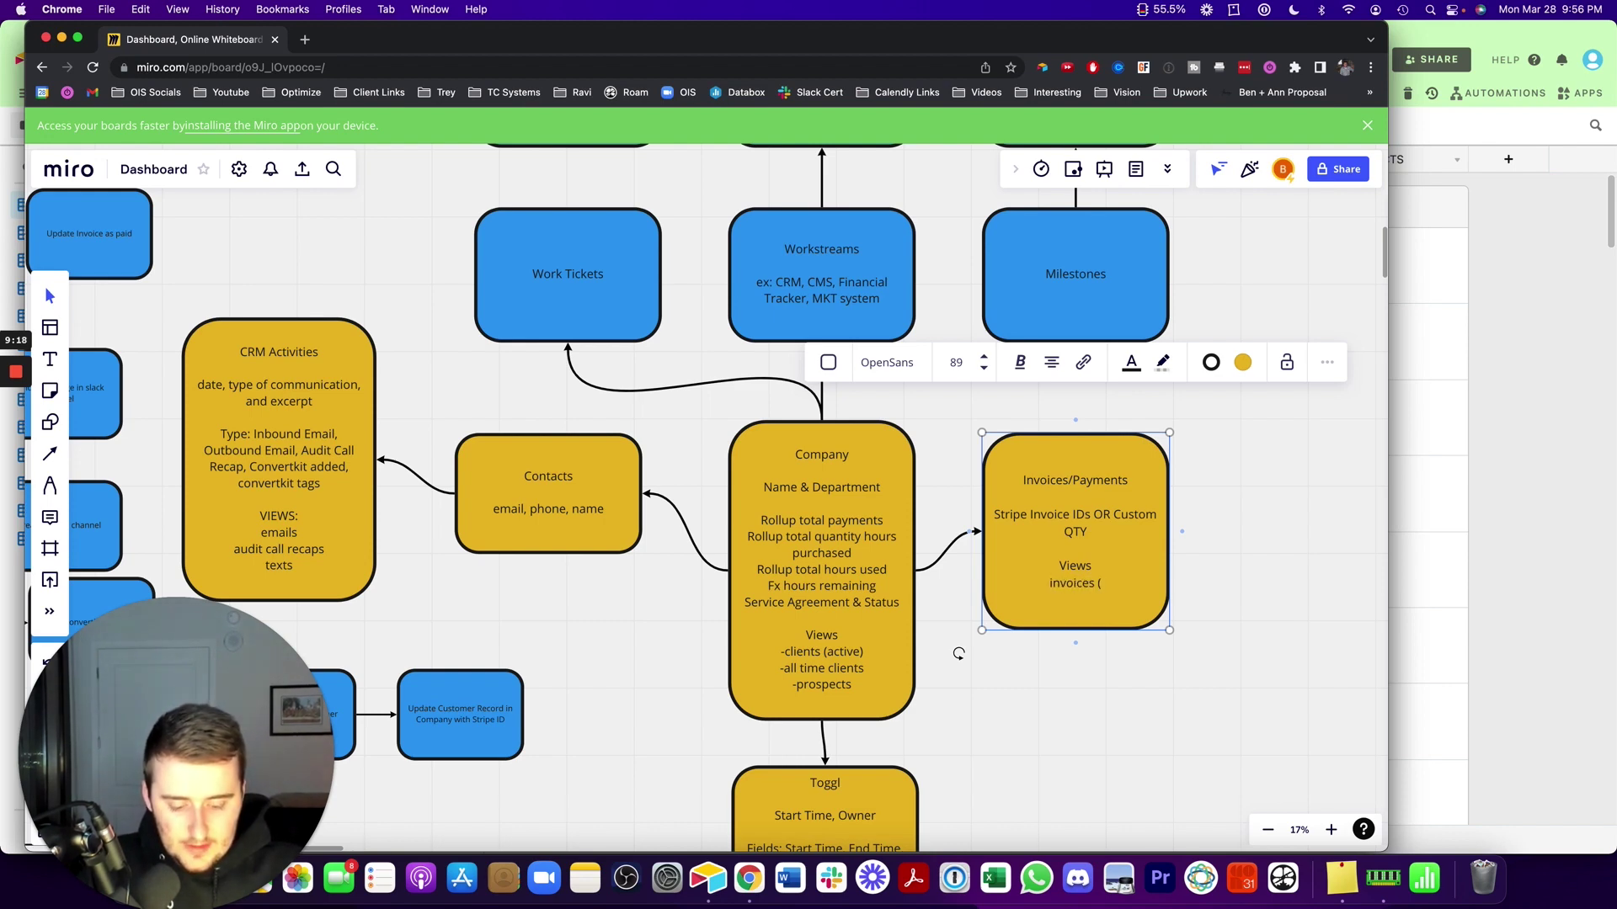
{"action": "type", "text": "AR)"}
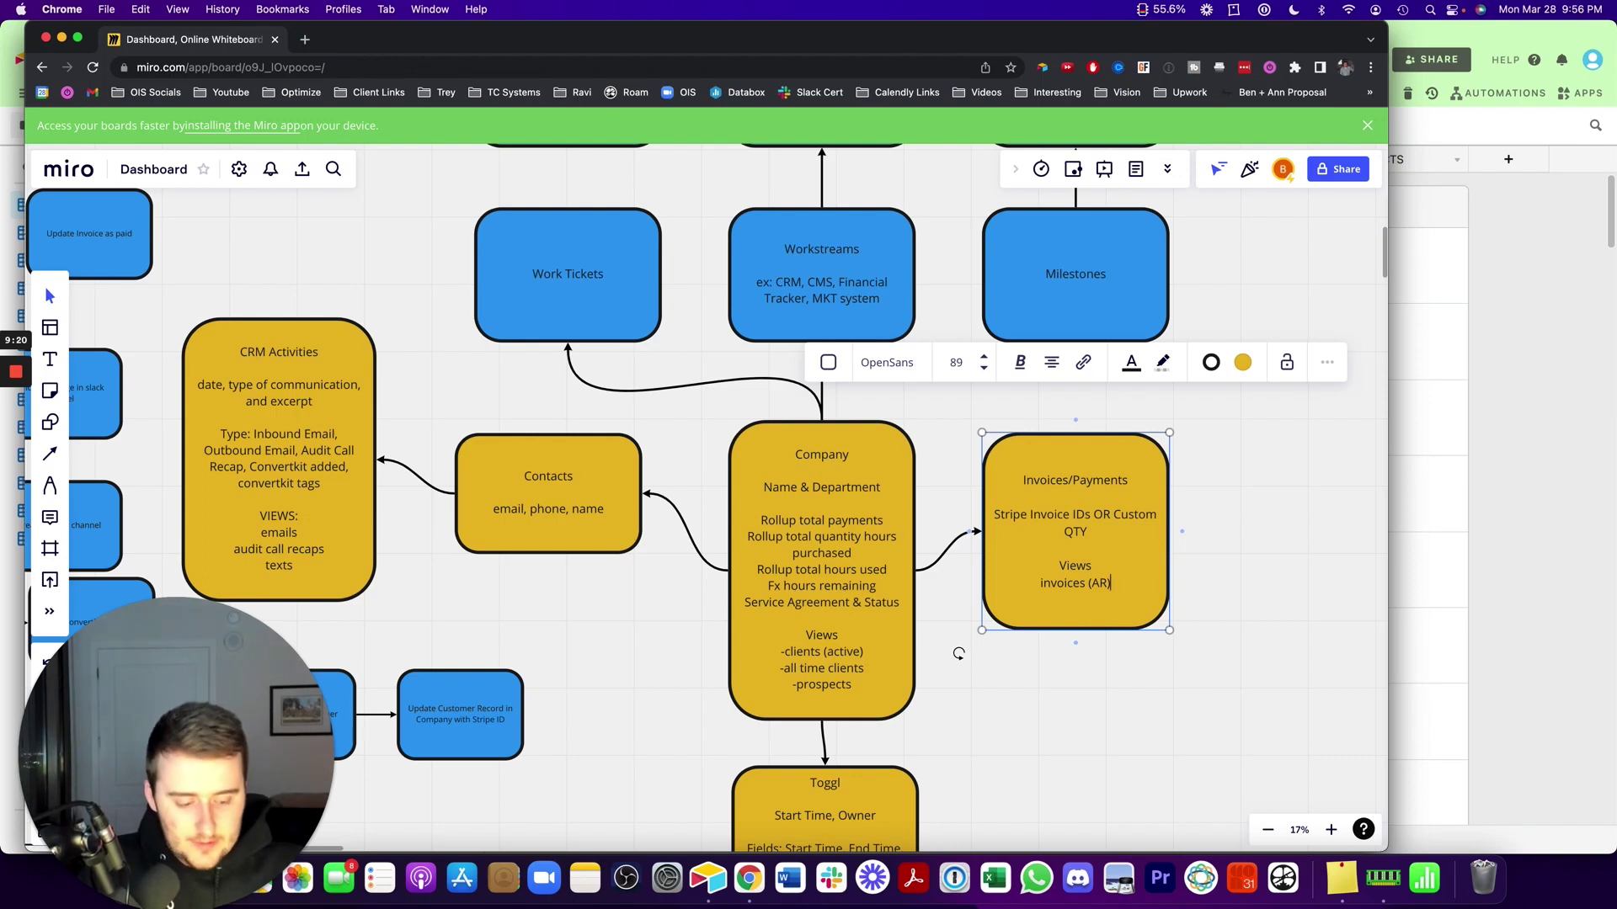
Add 'paid invoices', 'grouped by month' and 'last 90 days' lines to the Invoices/Payments Views list.
{"action": "key", "text": "Return"}
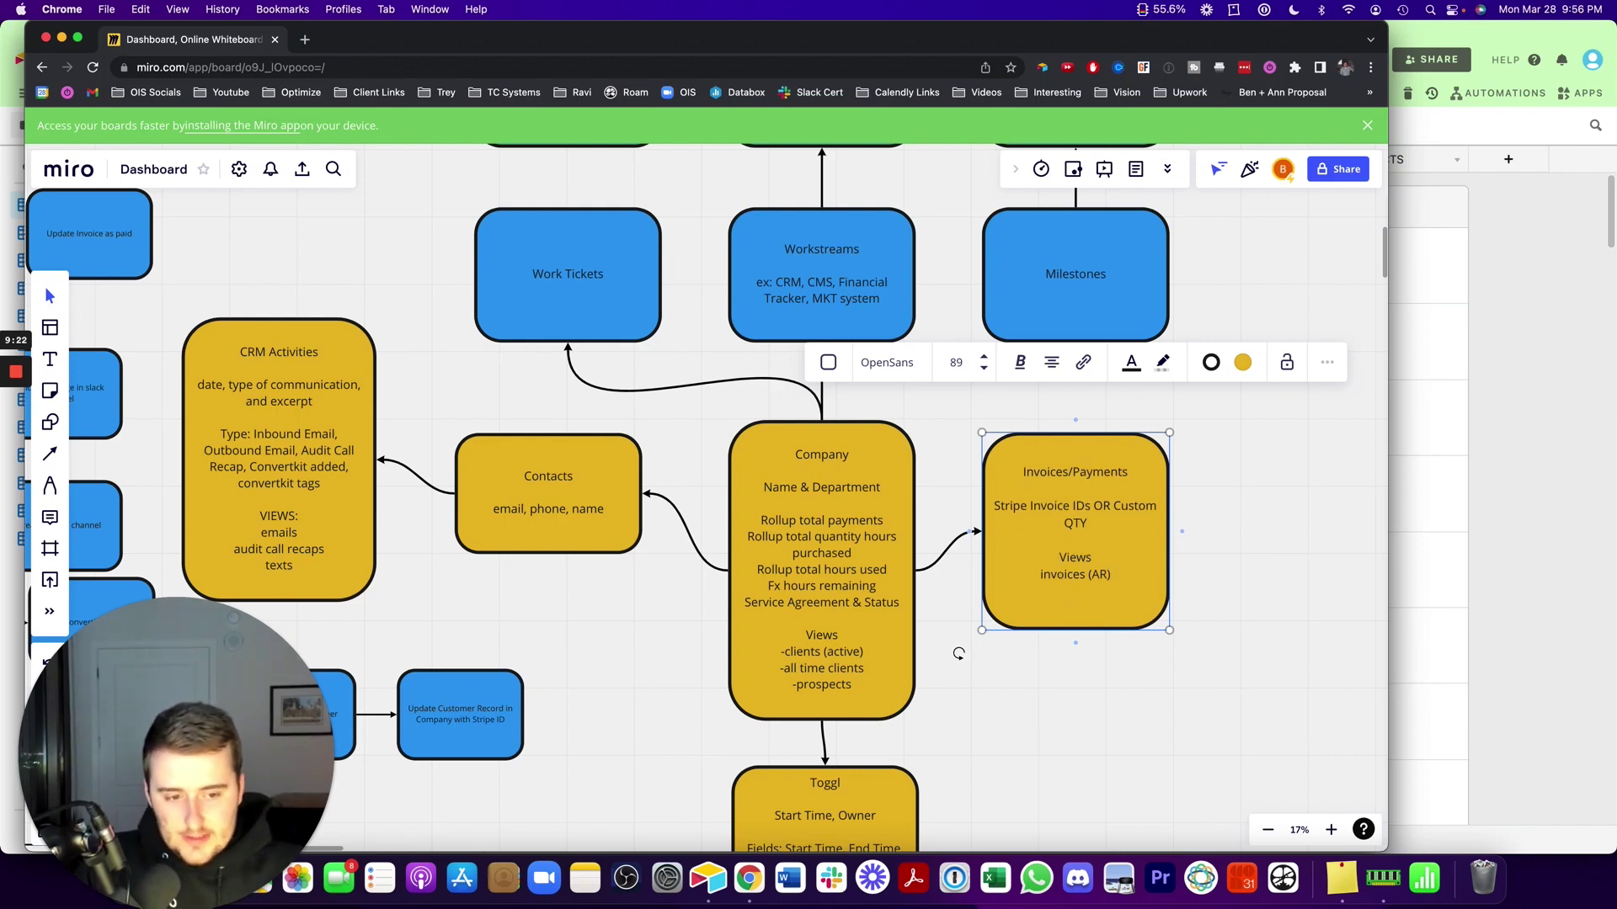
{"action": "type", "text": "paid"}
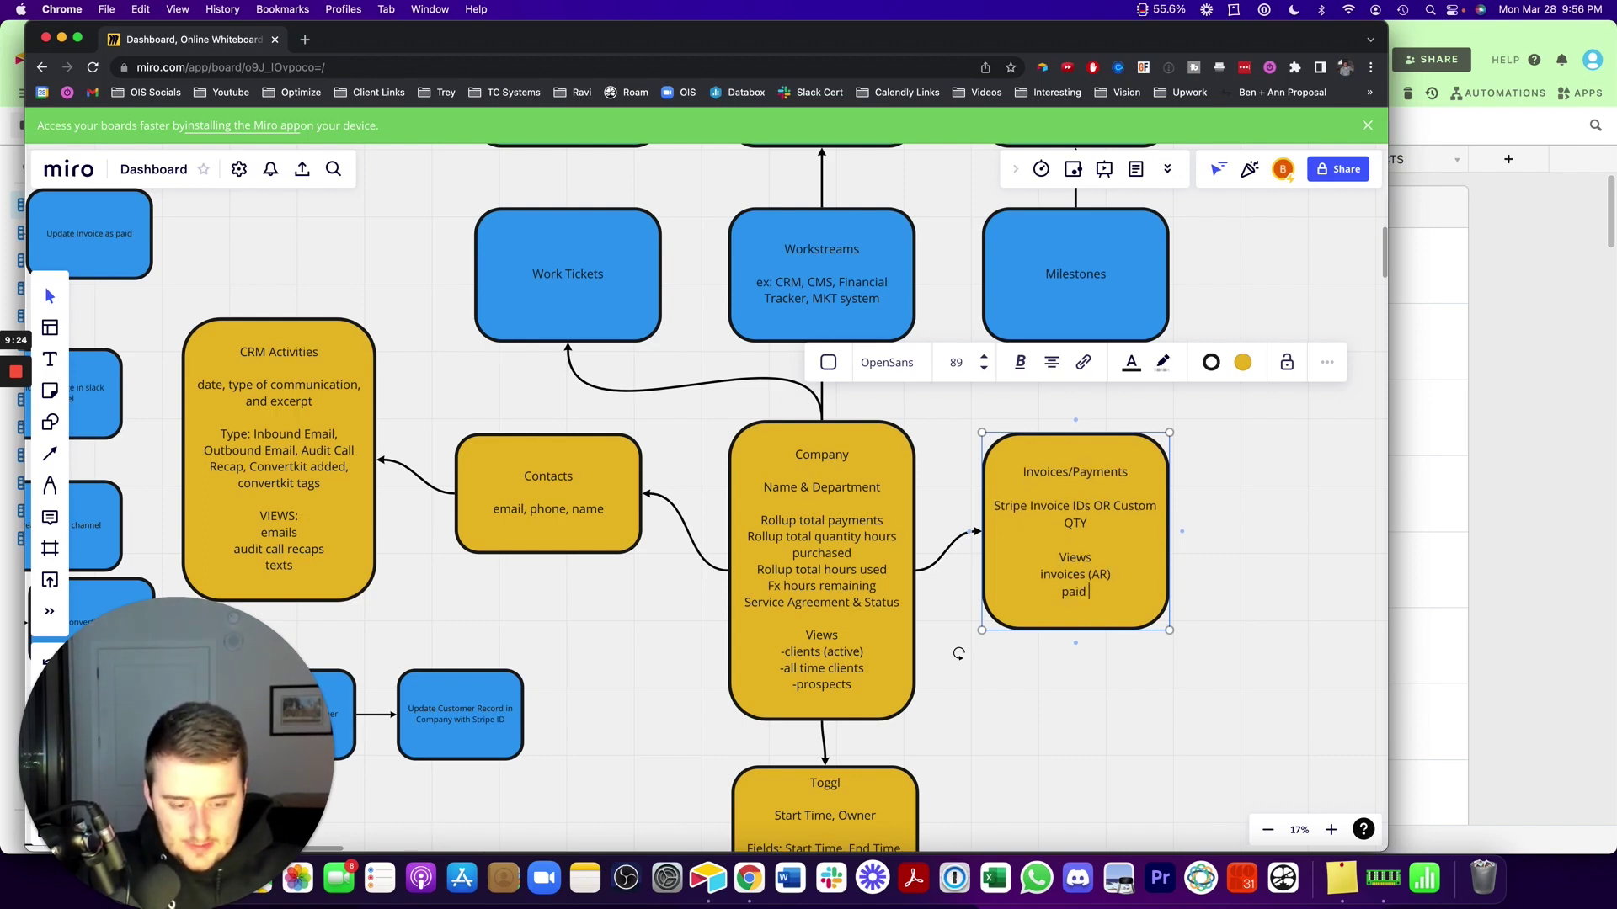
{"action": "type", "text": " invoices"}
{"action": "key", "text": "Return"}
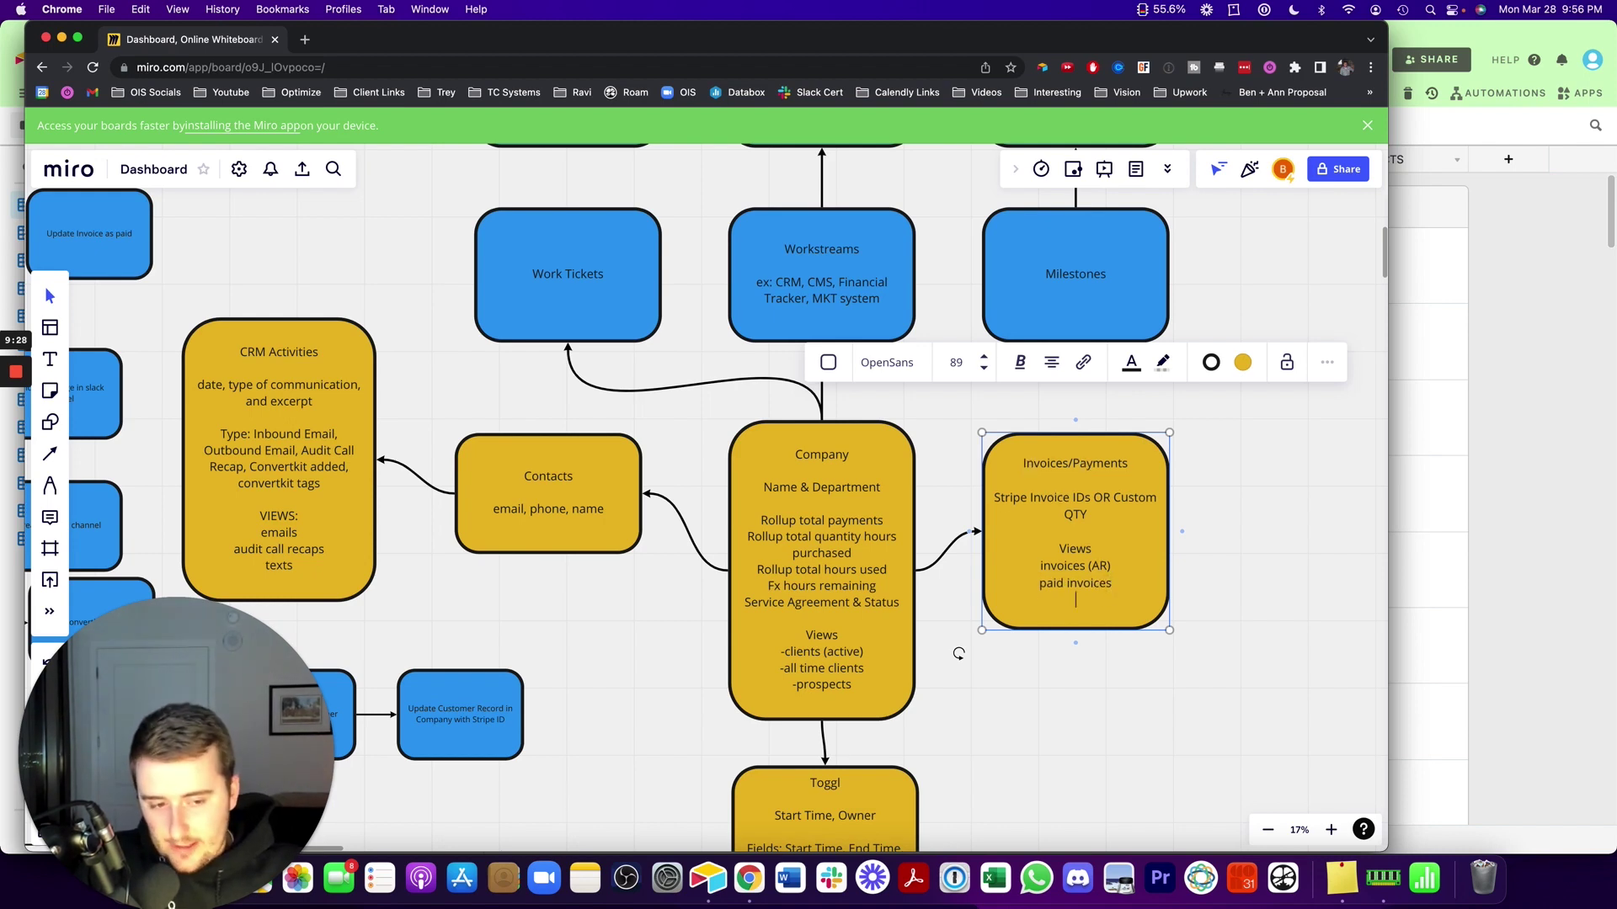
{"action": "type", "text": "g"}
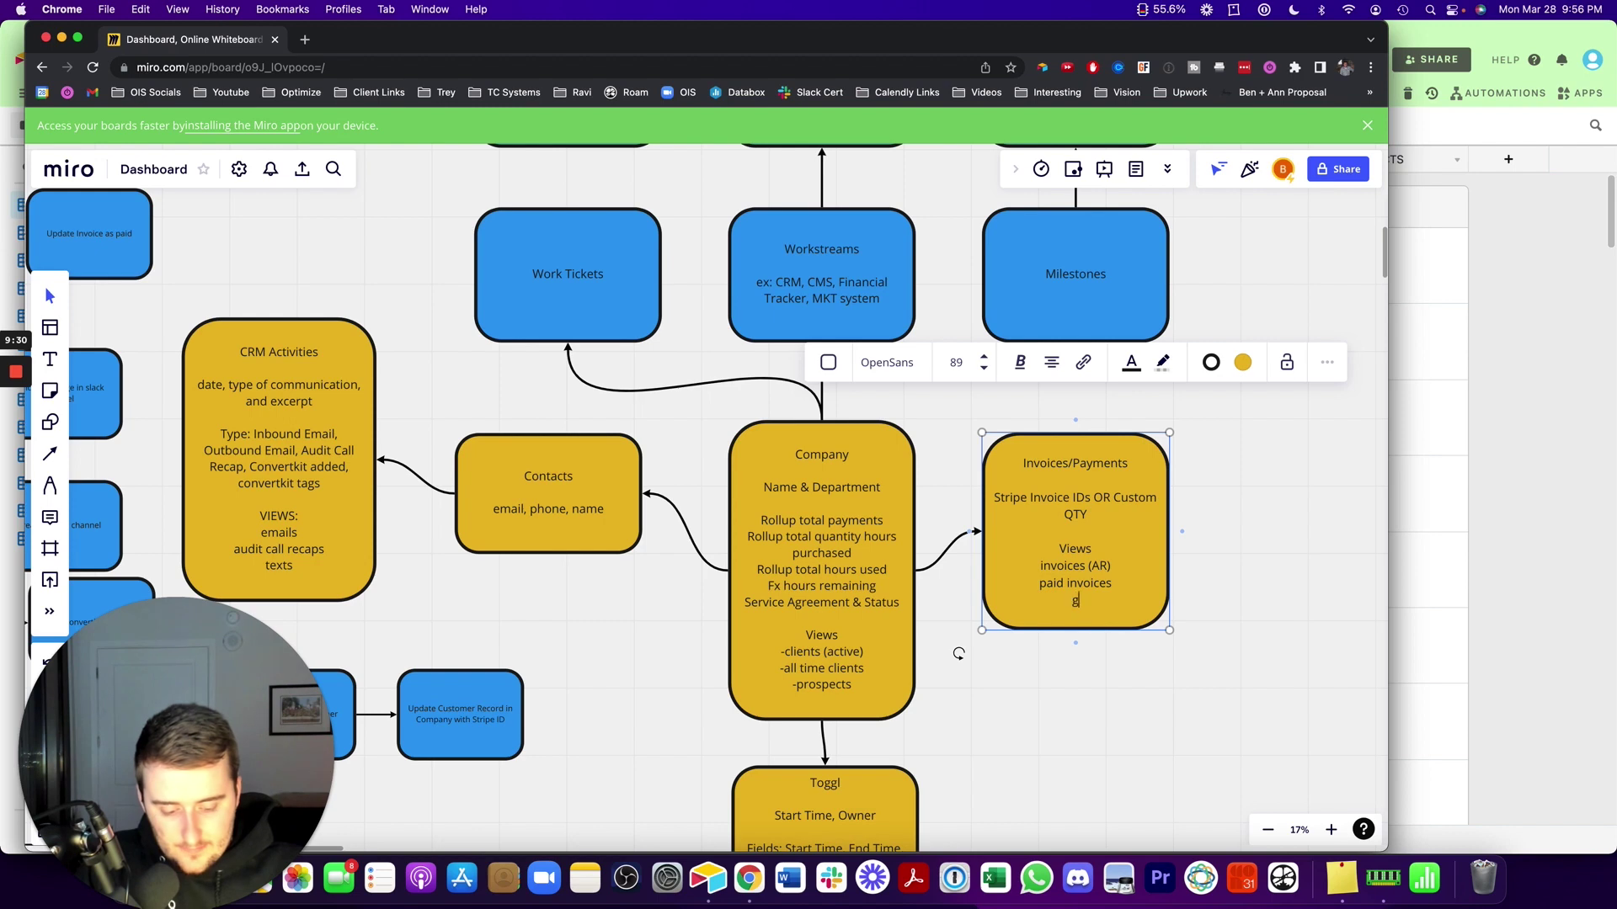
{"action": "type", "text": "rouped by month"}
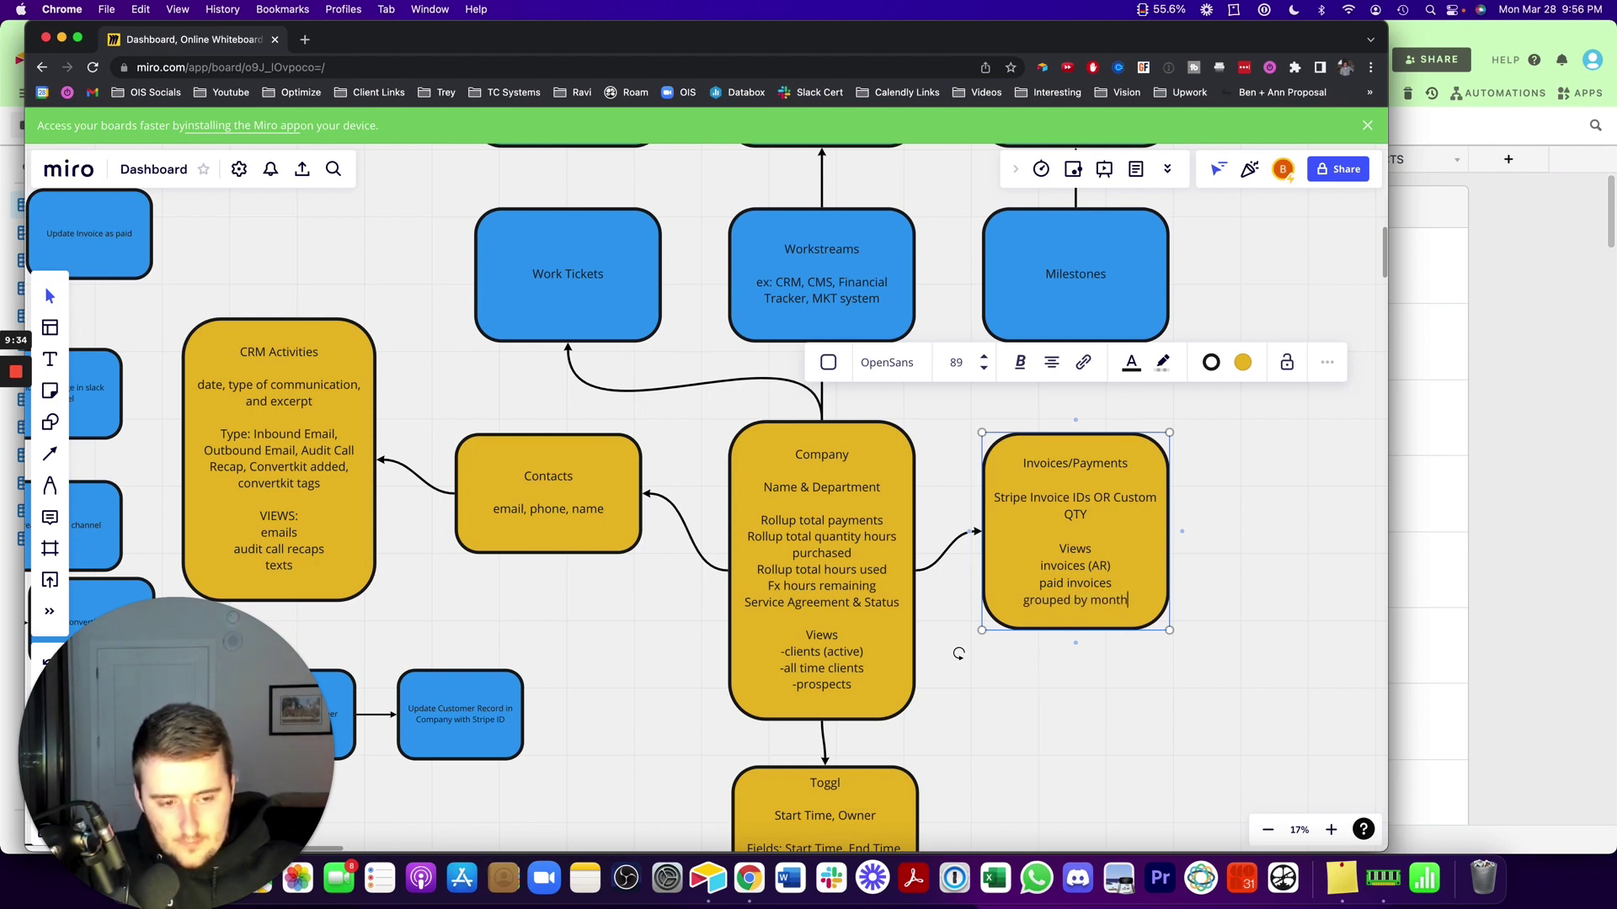
{"action": "key", "text": "Return"}
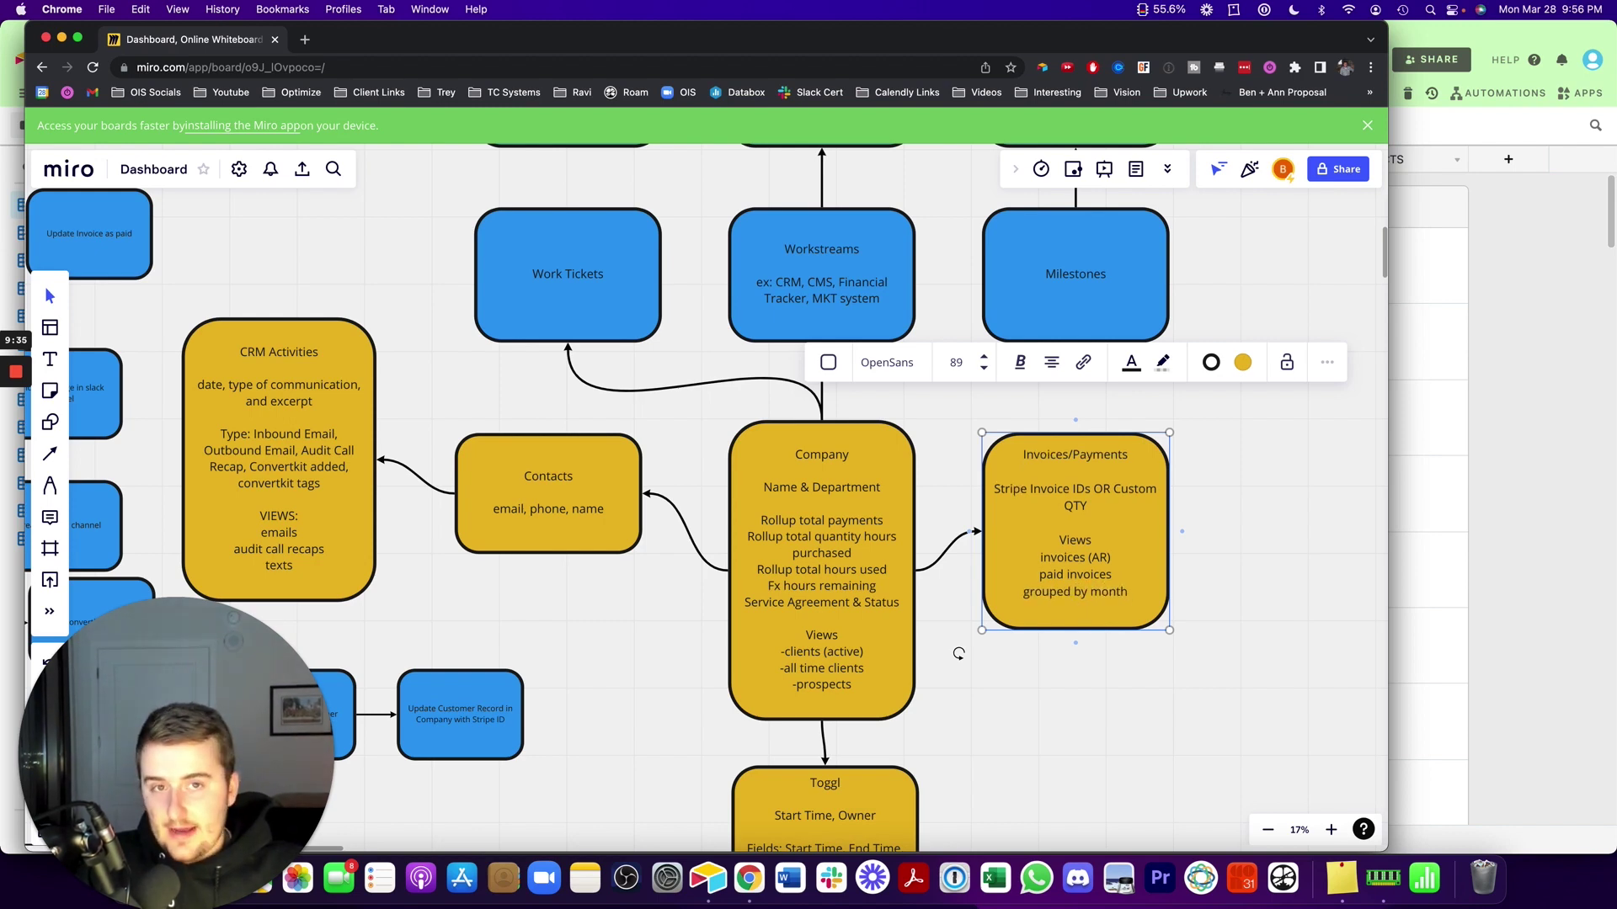
{"action": "type", "text": "la"}
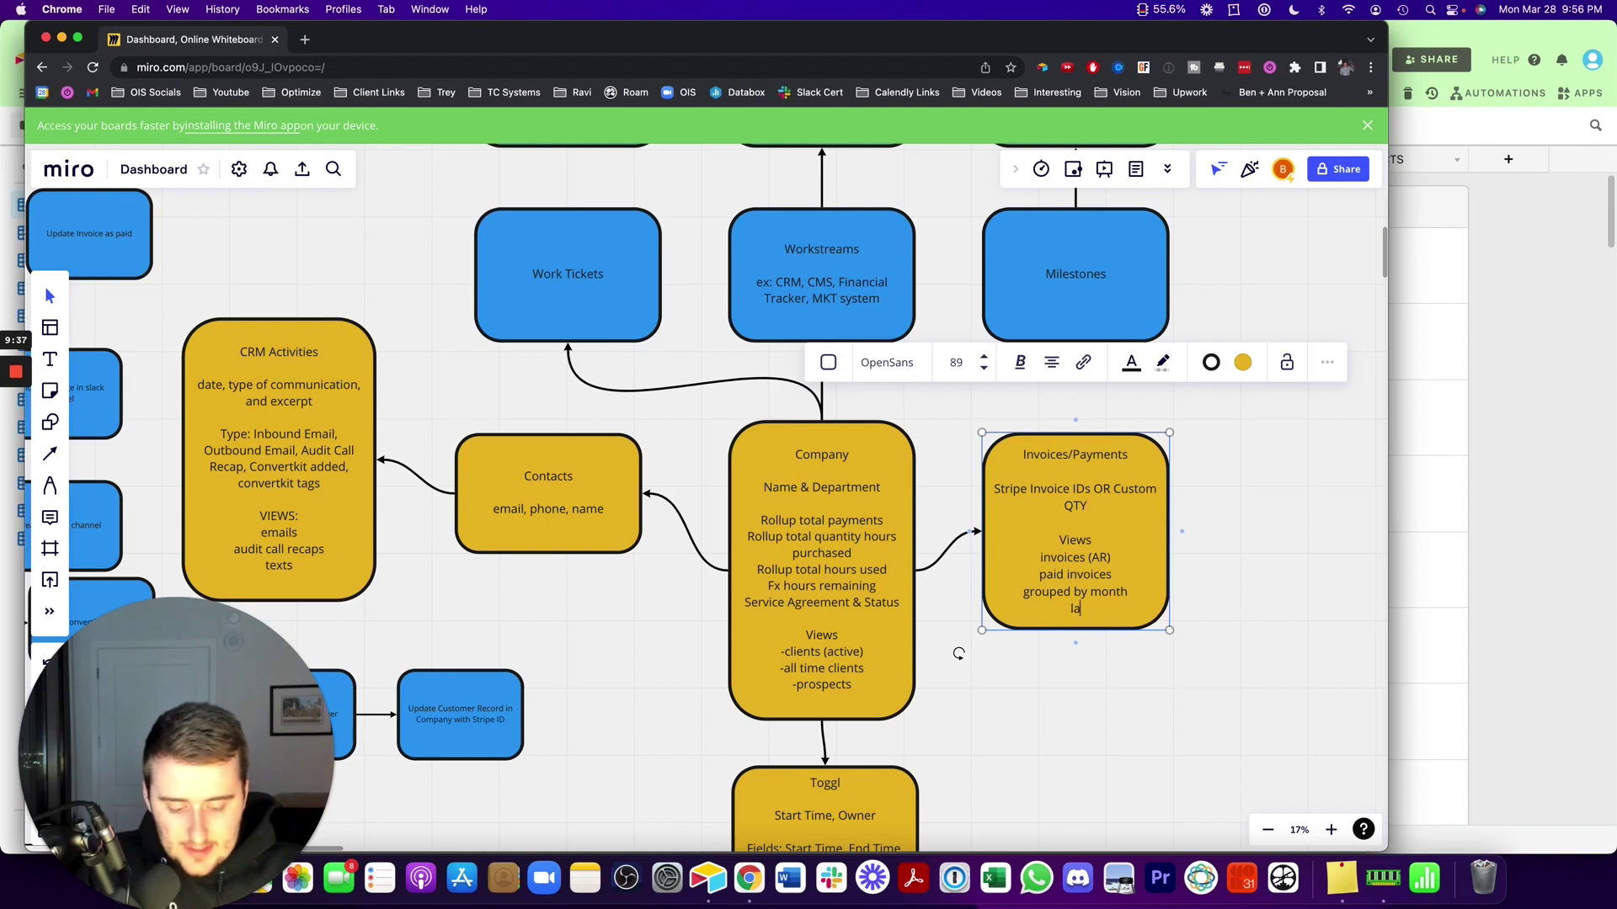
{"action": "type", "text": "st 90 days"}
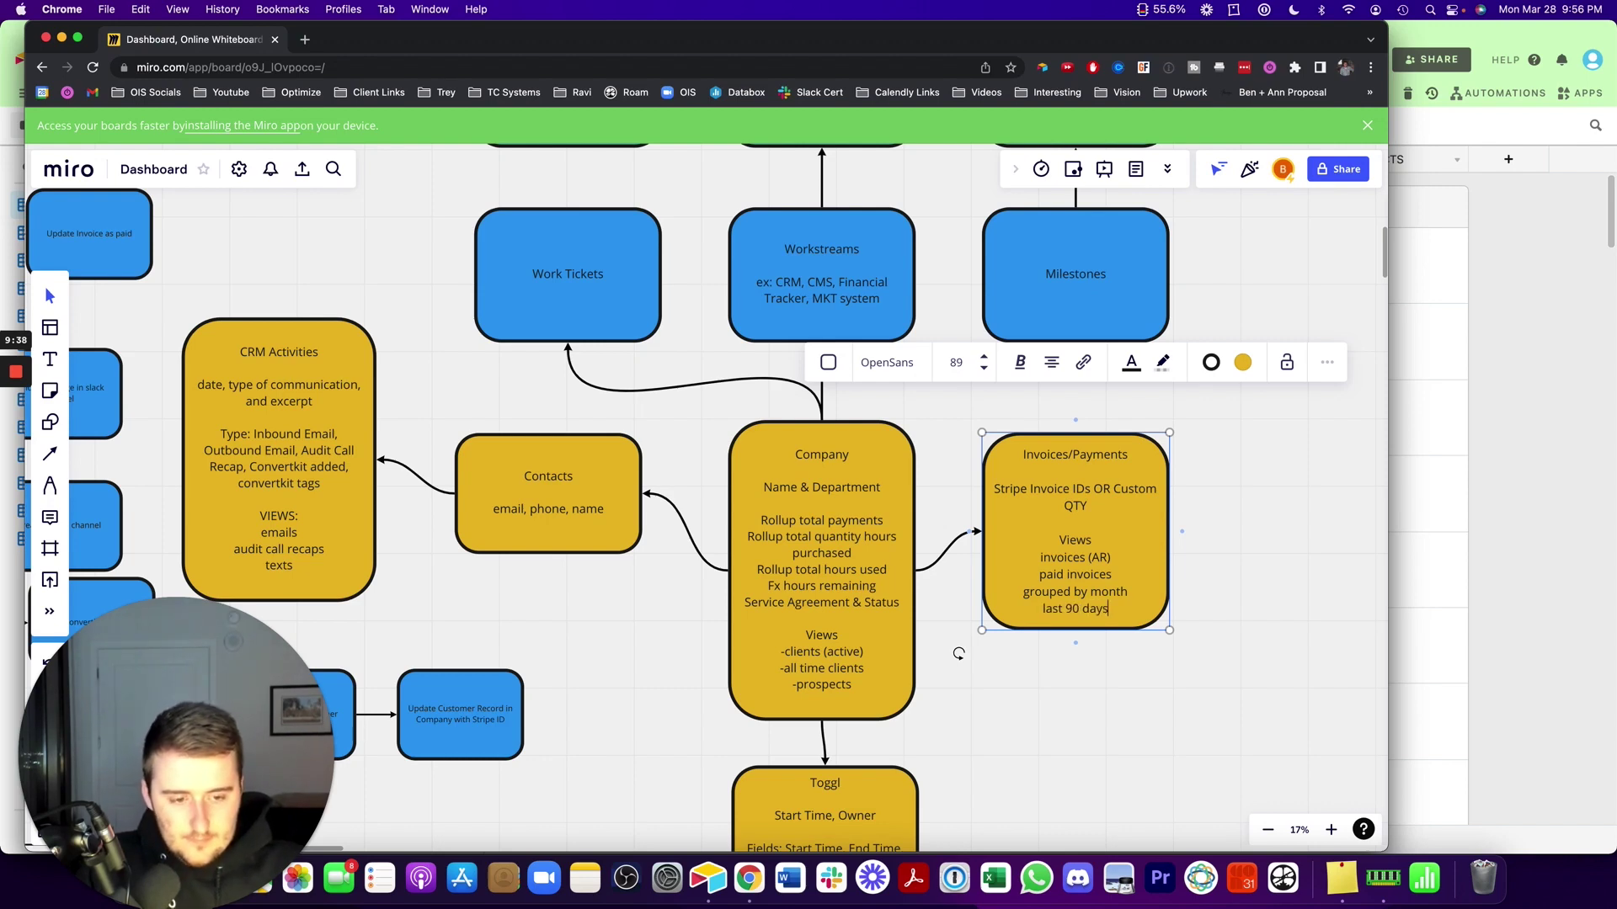
{"action": "left_click", "coordinate": [1140, 744]}
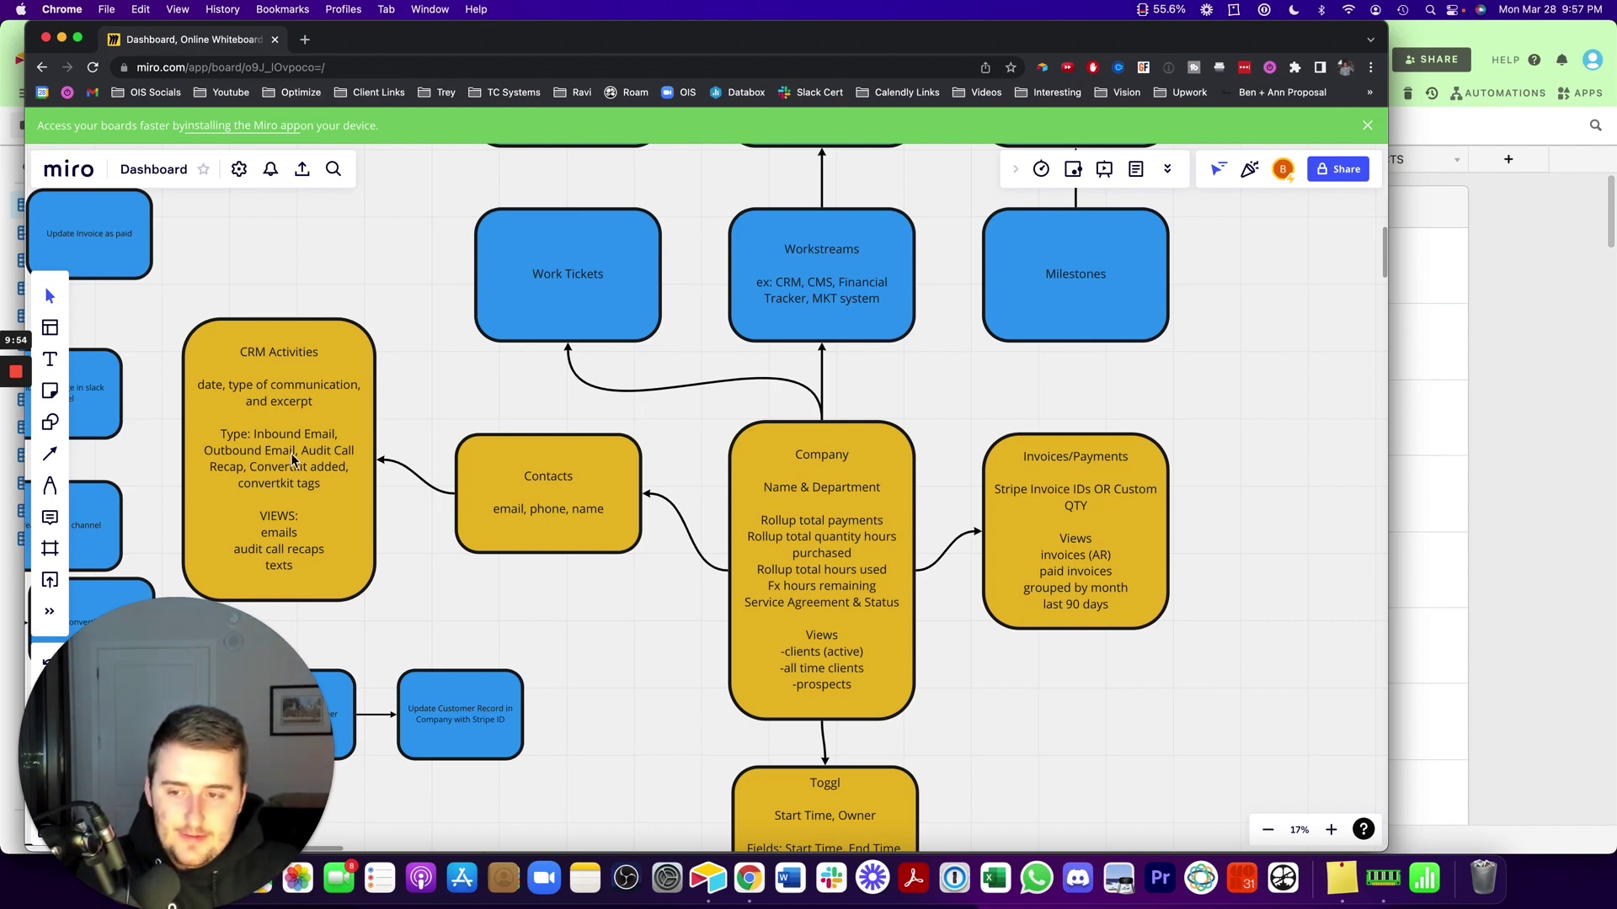
{"action": "left_click", "coordinate": [244, 343]}
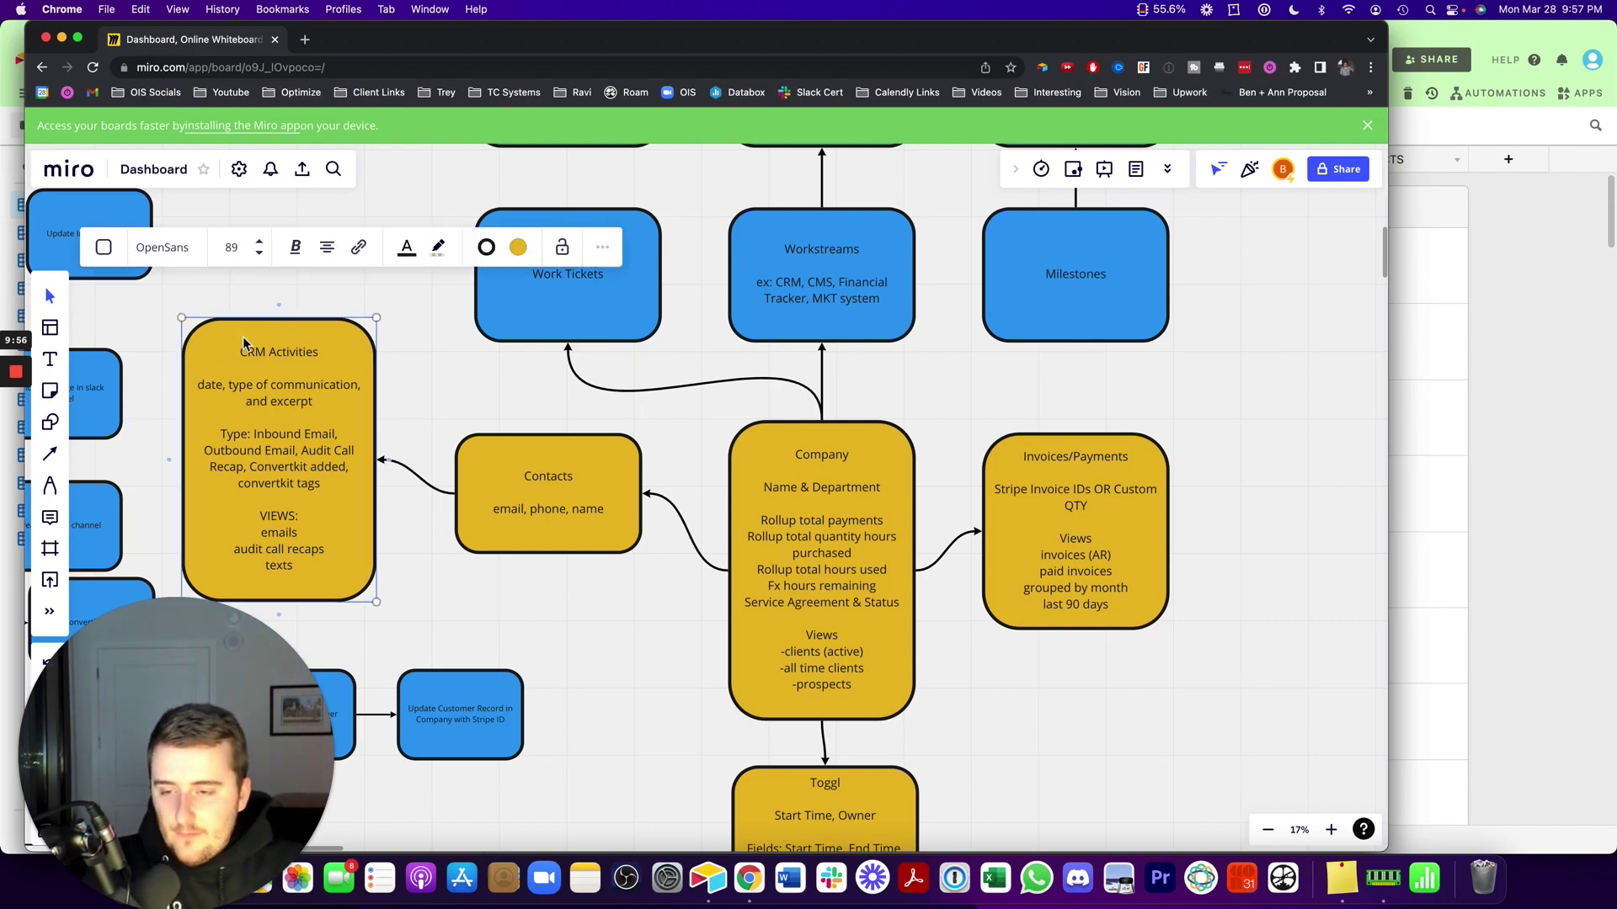
{"action": "left_click", "coordinate": [539, 480]}
{"action": "left_click", "coordinate": [876, 475]}
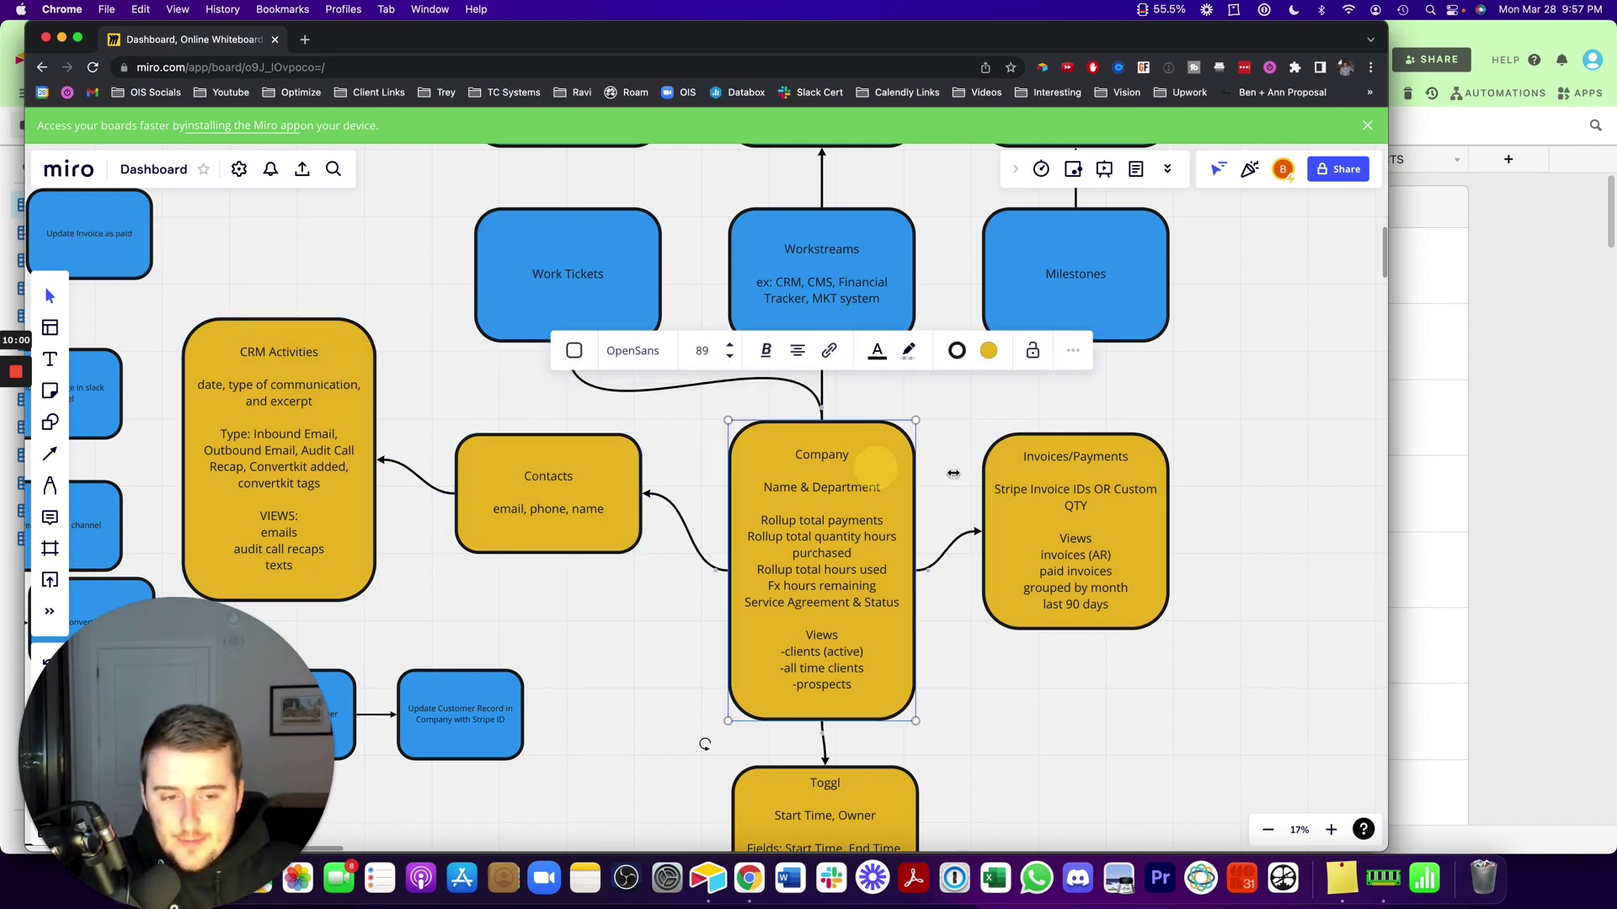
{"action": "left_click", "coordinate": [1063, 475]}
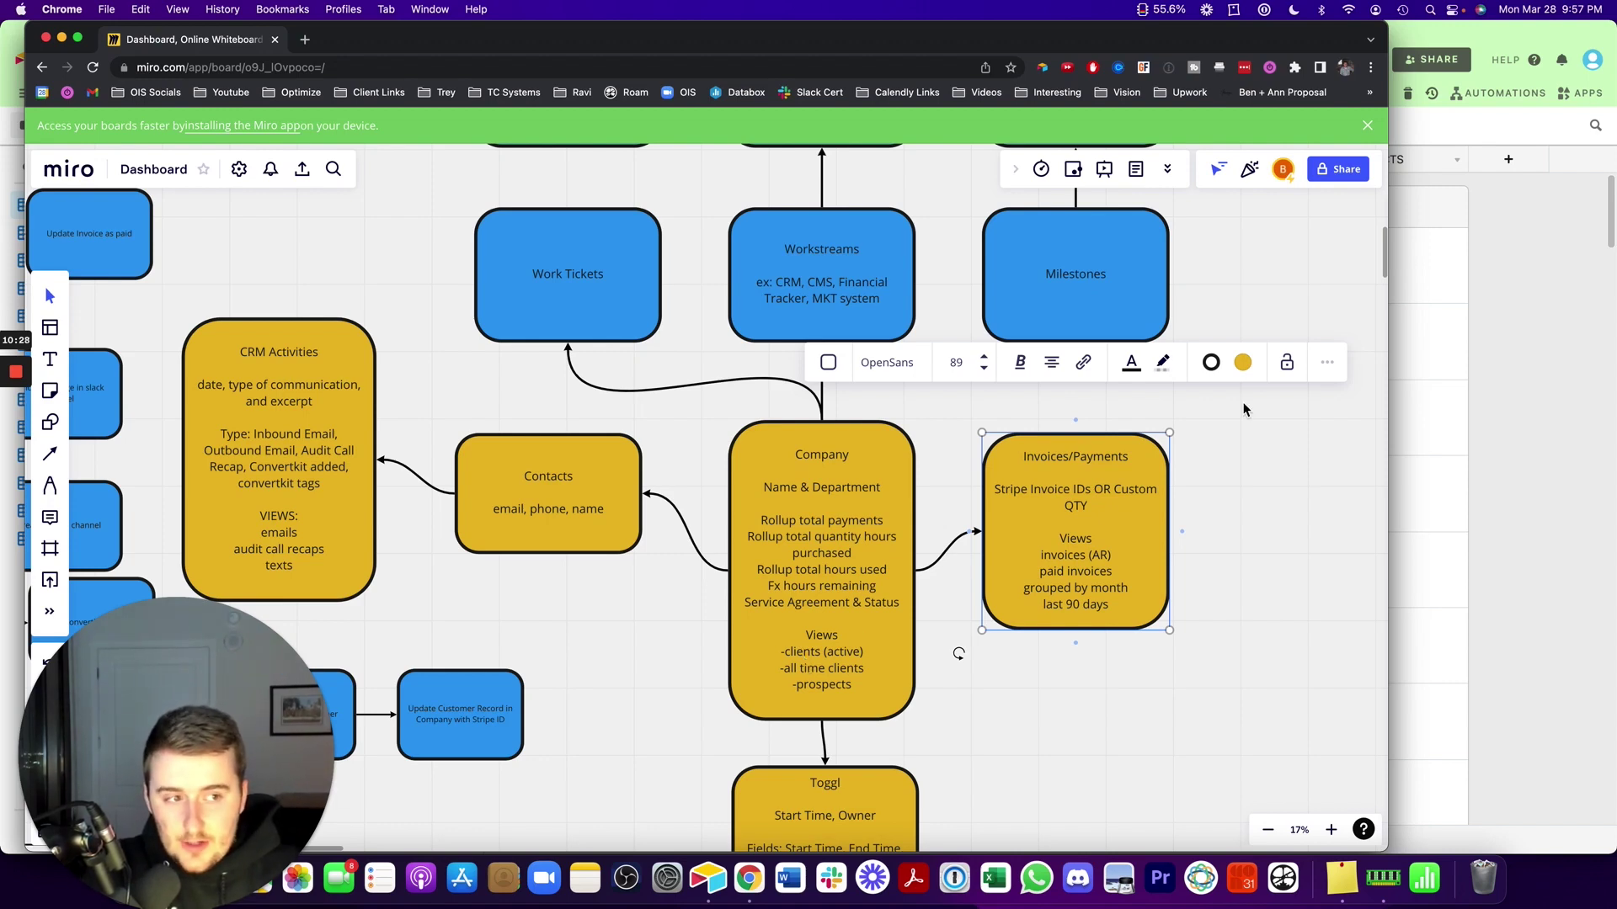
Bring the Airtable Wedding base forward, showing the Categories table's All view grouped by Purpose.
{"action": "left_click", "coordinate": [1504, 373]}
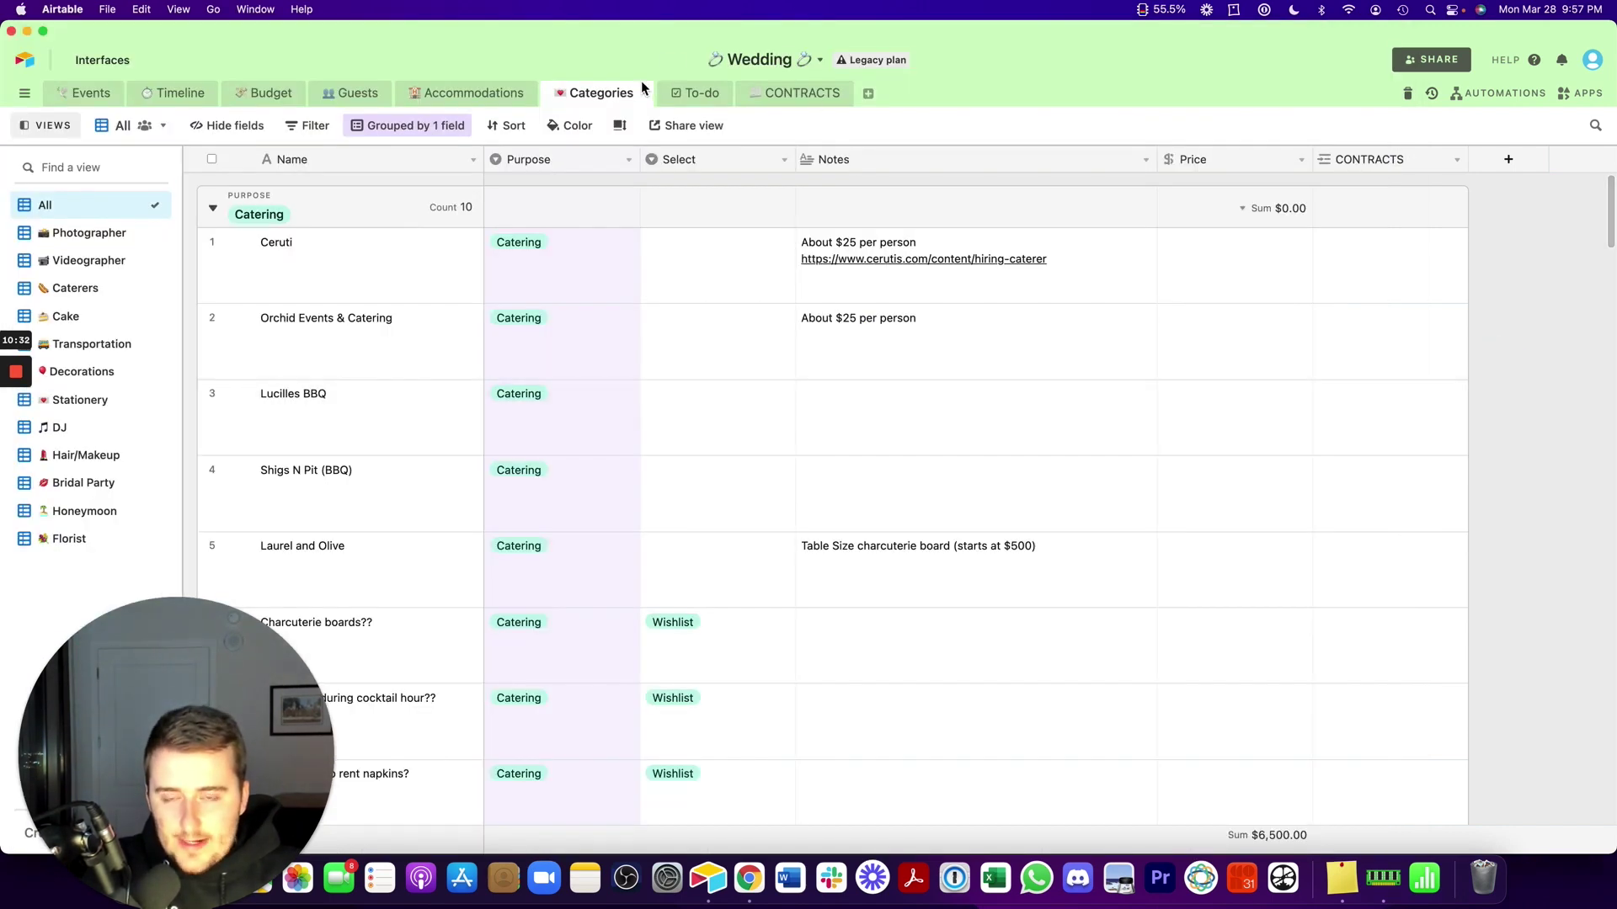
{"action": "left_click", "coordinate": [749, 878]}
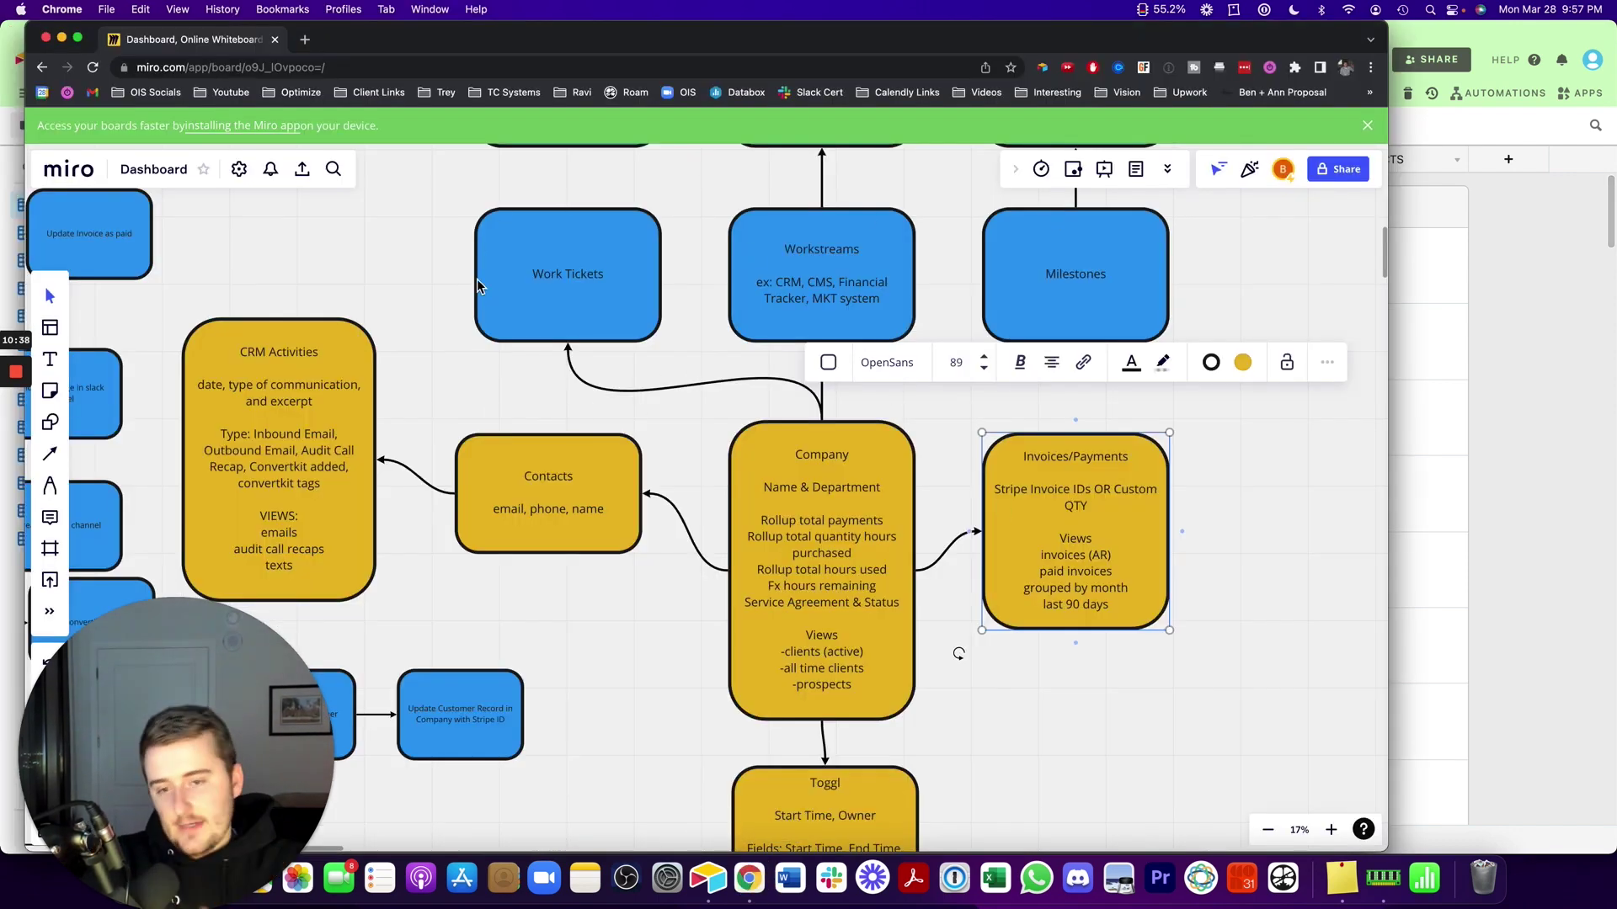
{"action": "left_click", "coordinate": [1504, 352]}
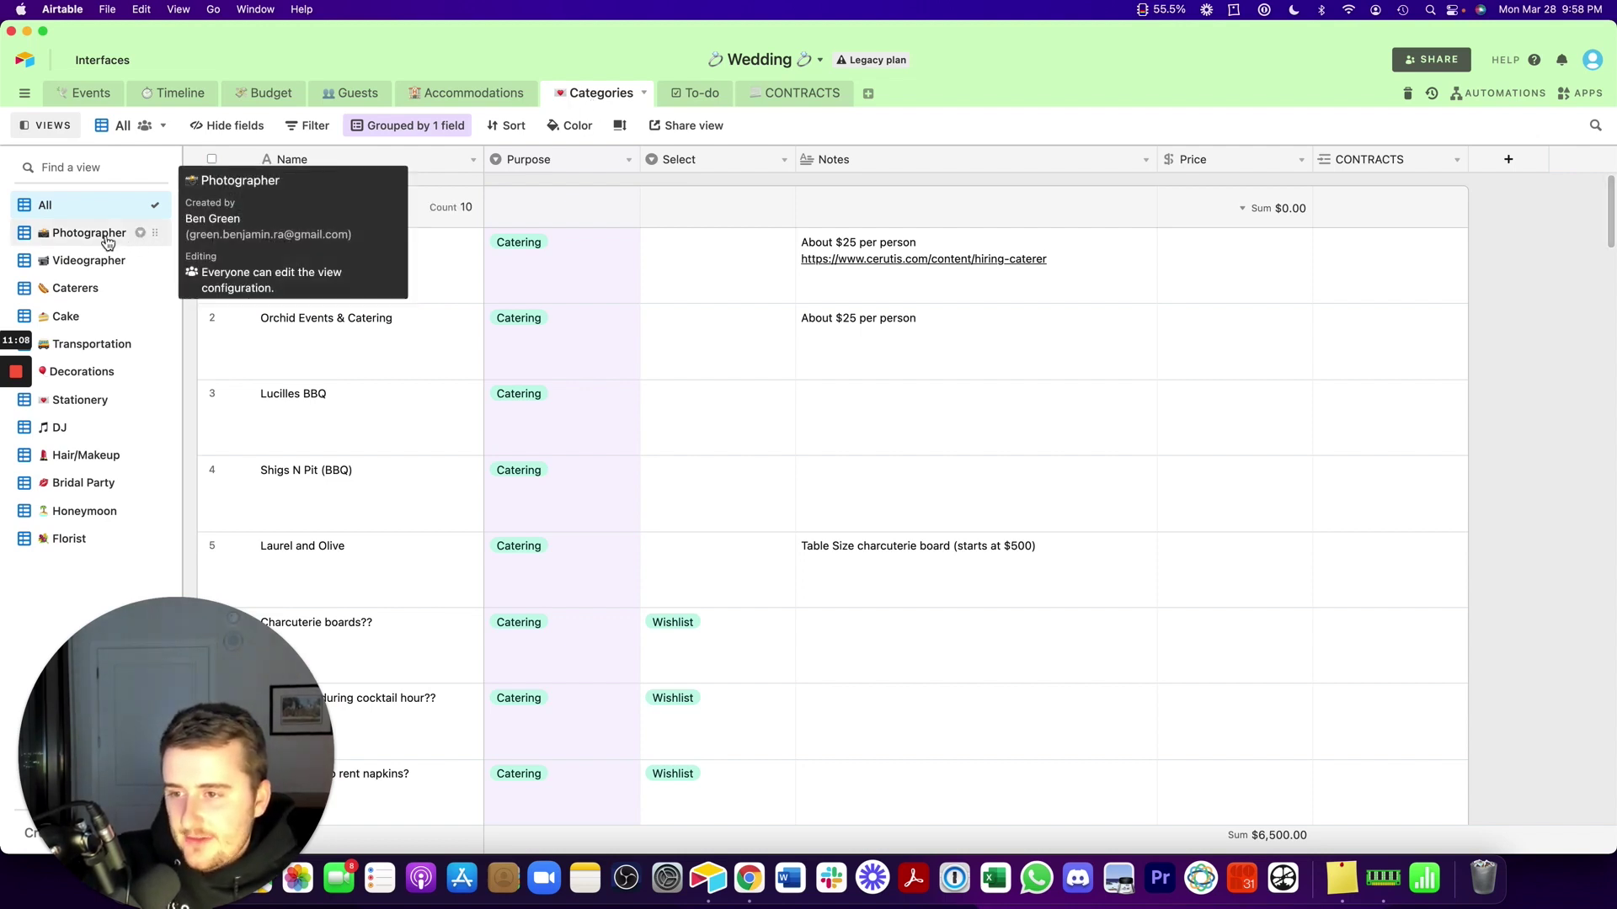
Browse the Caterers and Photographer views, ending on the Videographer view with two records totalling $3,000.00.
{"action": "left_click", "coordinate": [94, 288]}
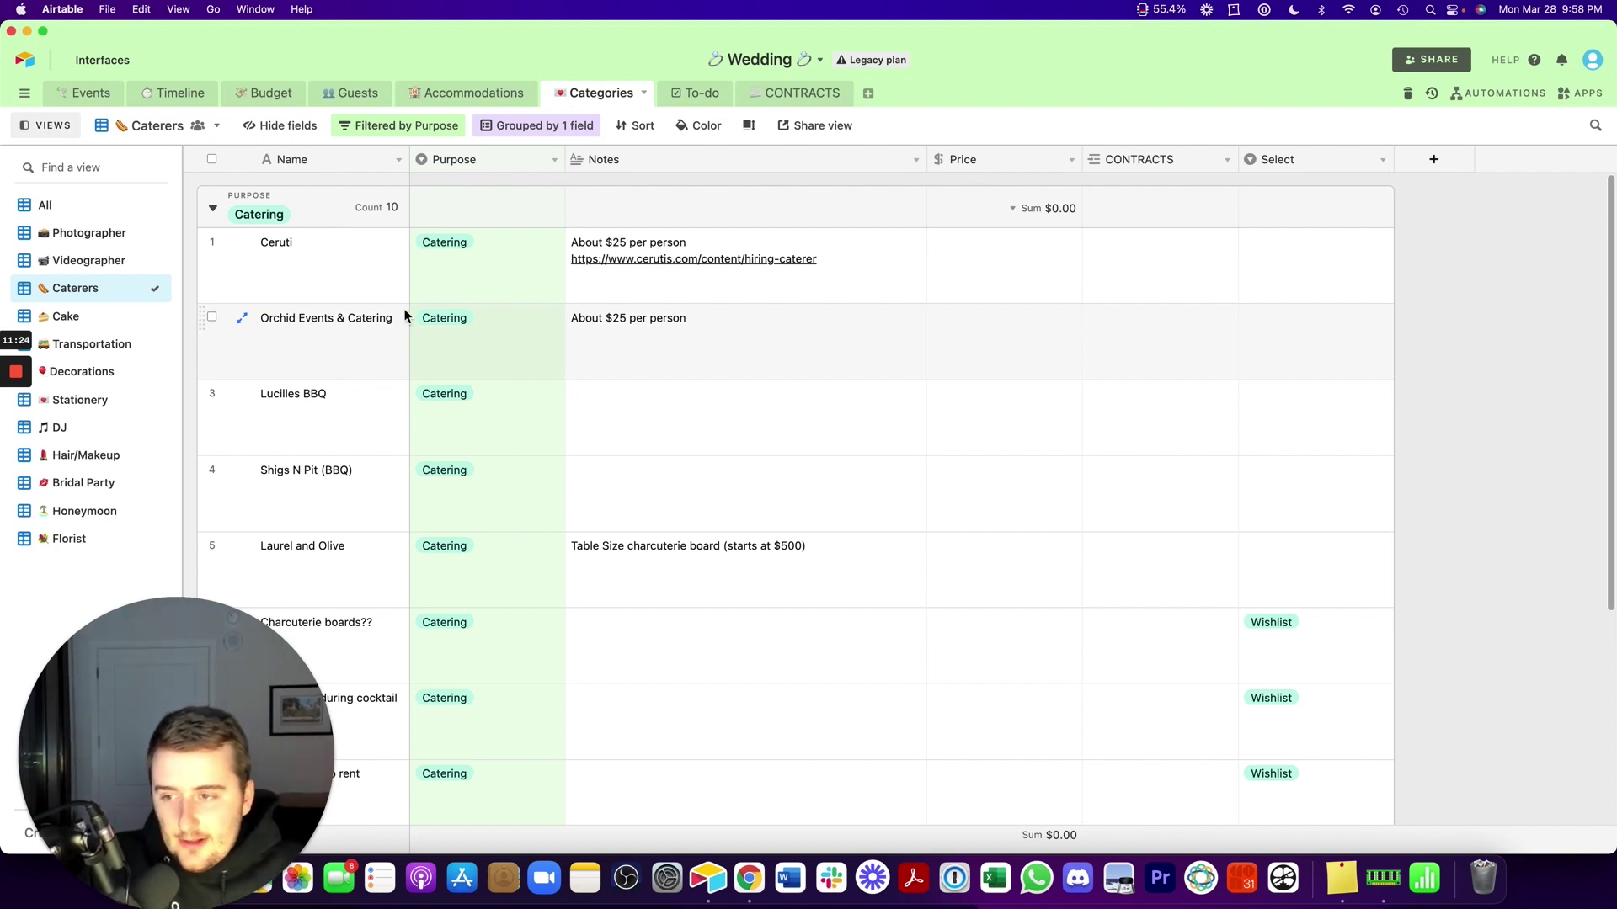
{"action": "left_click", "coordinate": [99, 235]}
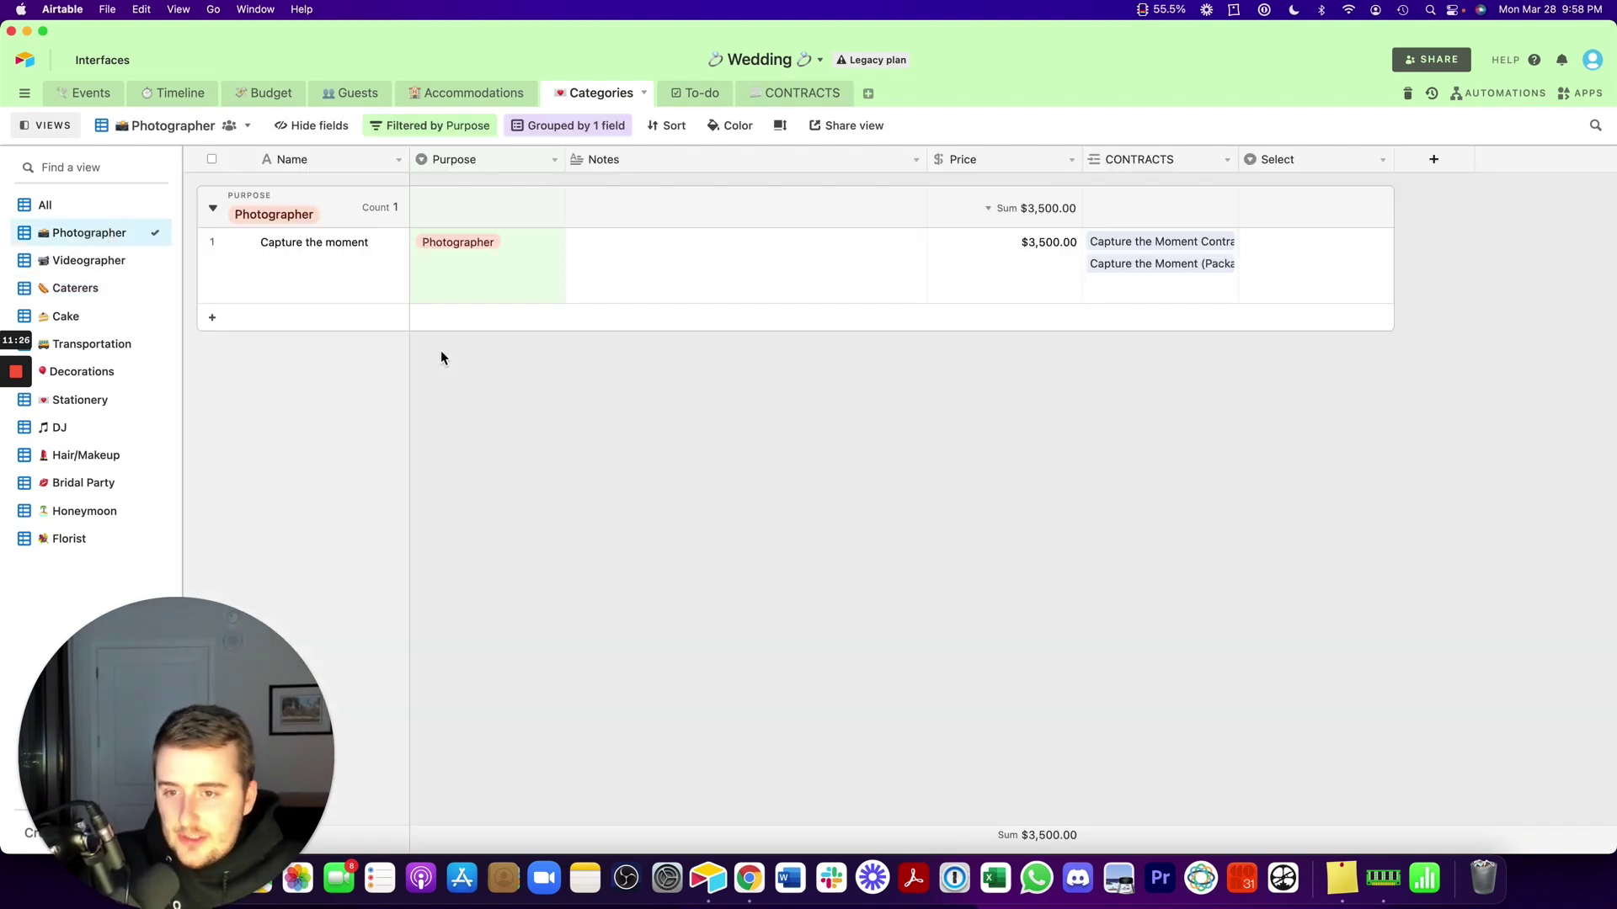
{"action": "left_click", "coordinate": [107, 260]}
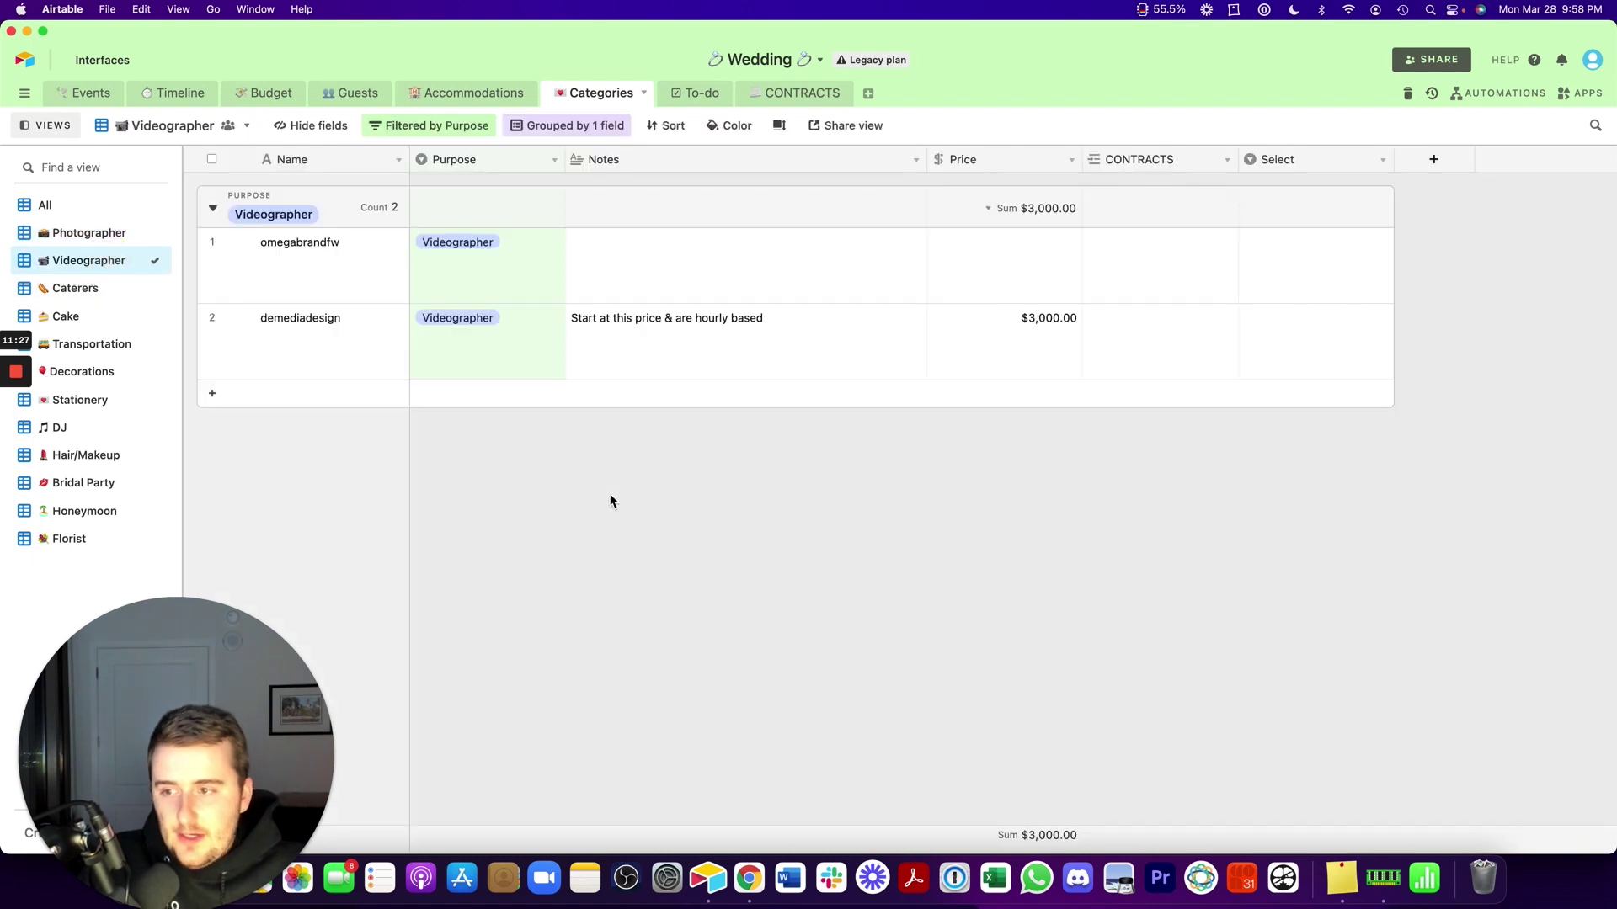
Switch the Categories table back to the All view, grouped by Purpose.
{"action": "left_click", "coordinate": [68, 206]}
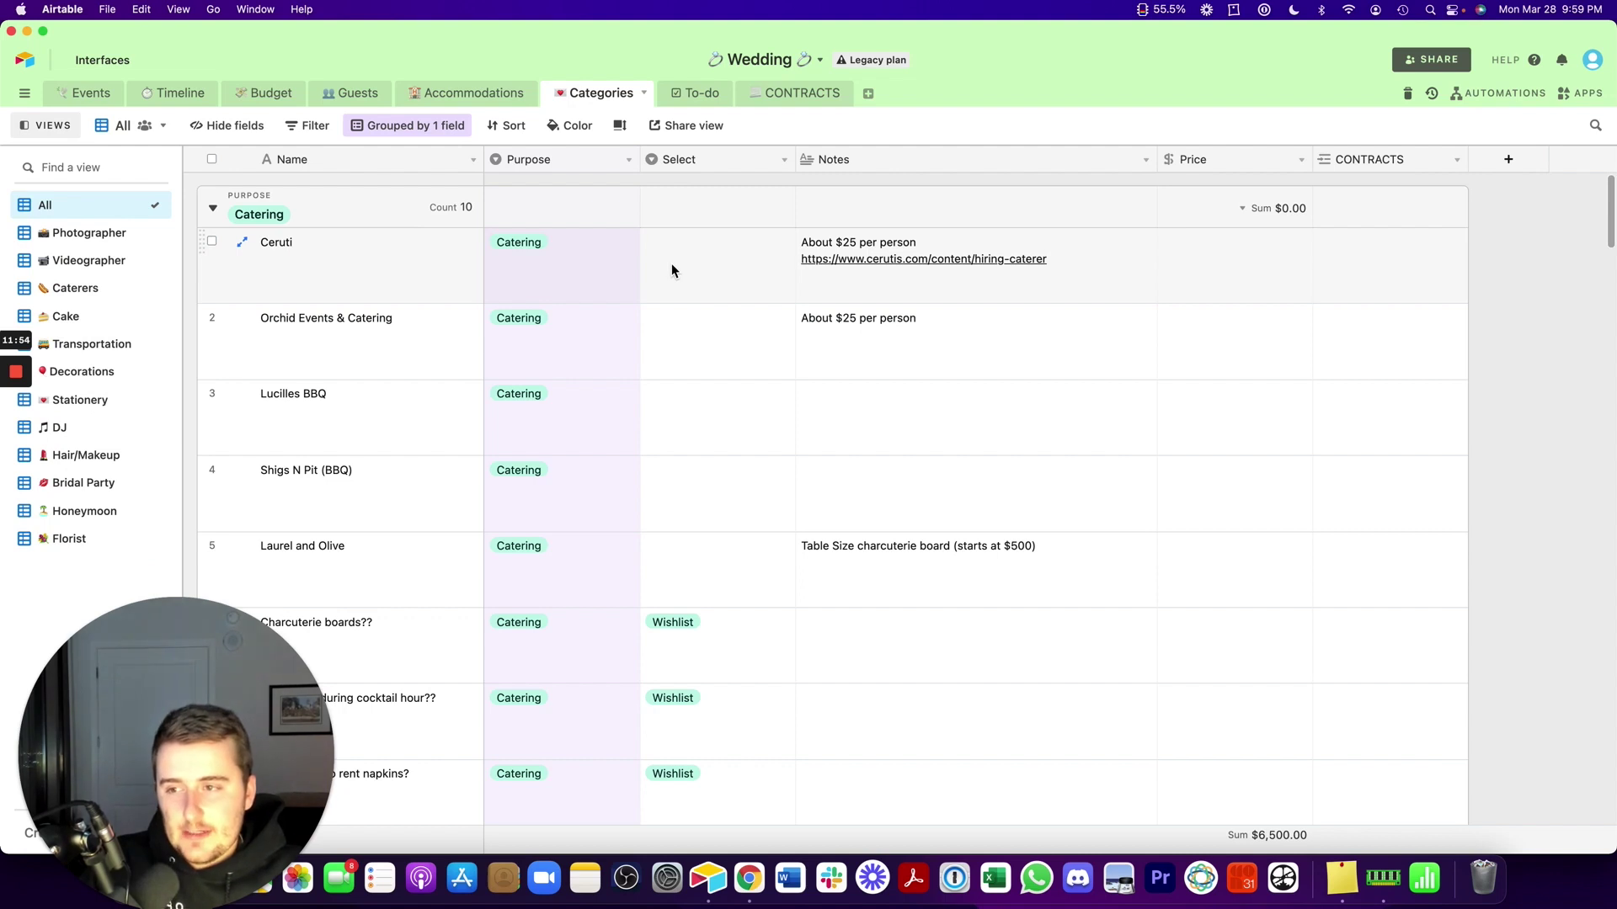